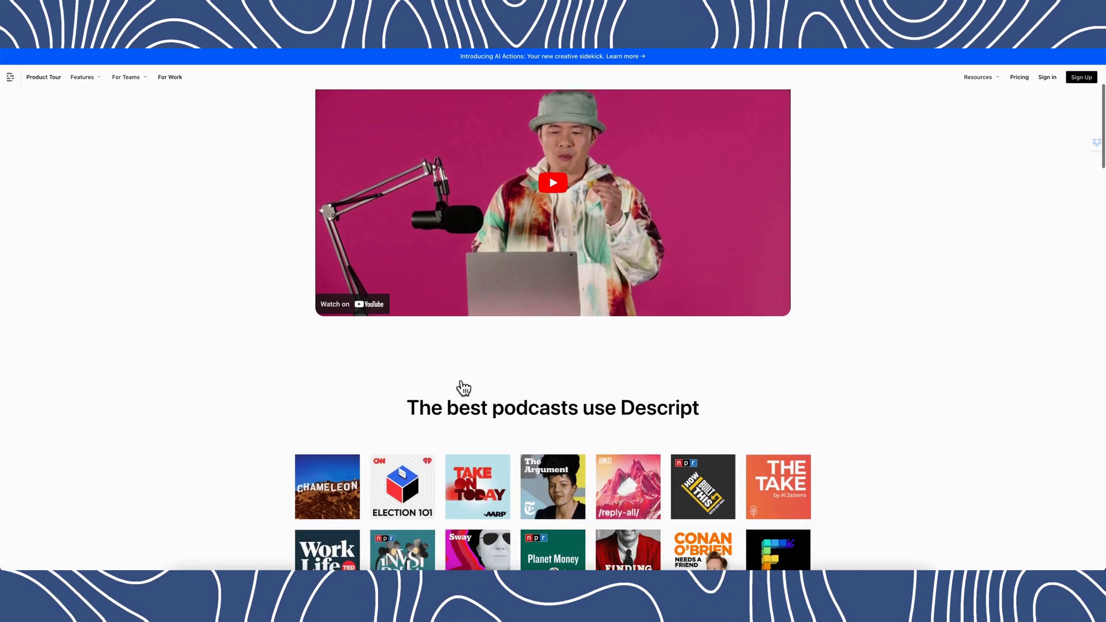
Step: Scroll the Descript homepage past the podcast covers to the feature cards, including filler-word removal
scroll(464, 389, down, 3)
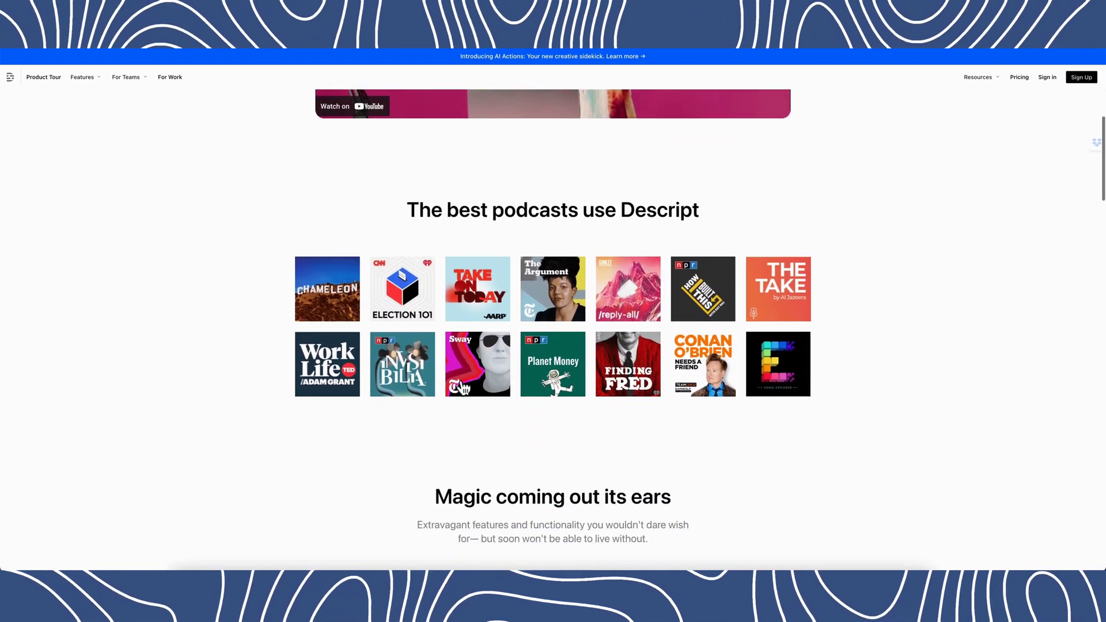
scroll(464, 389, down, 4)
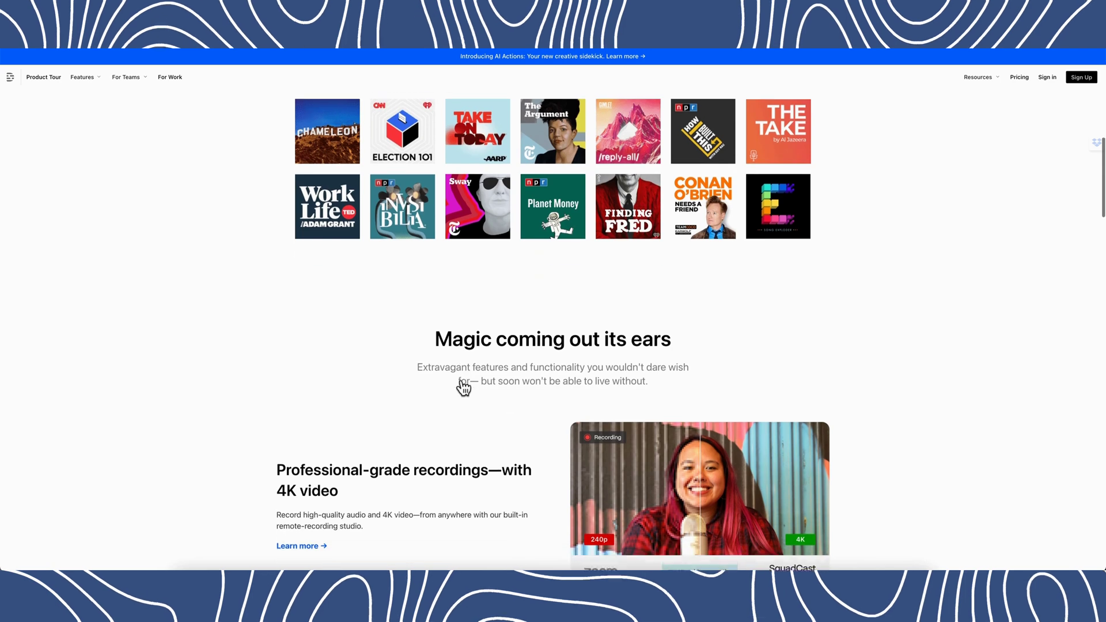
scroll(464, 389, down, 3)
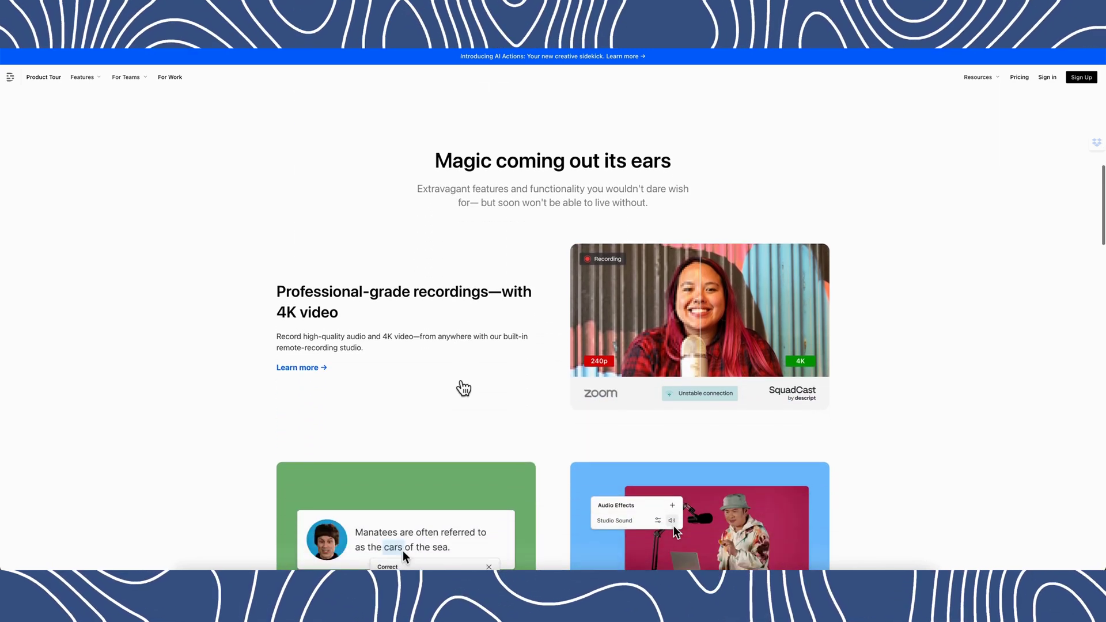
scroll(464, 389, down, 4)
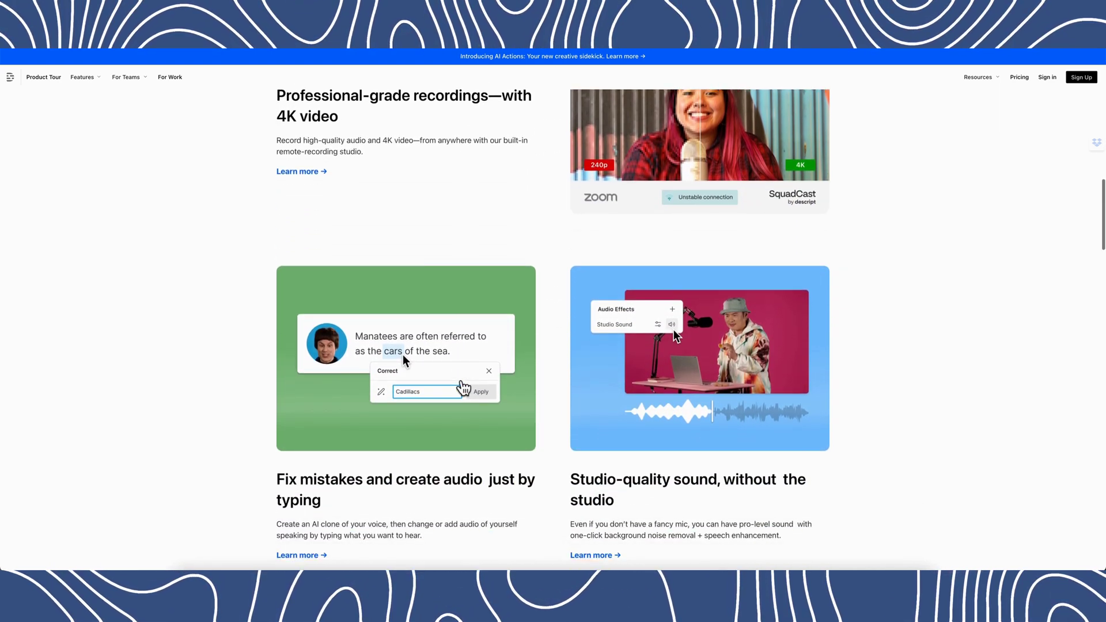
scroll(464, 389, down, 3)
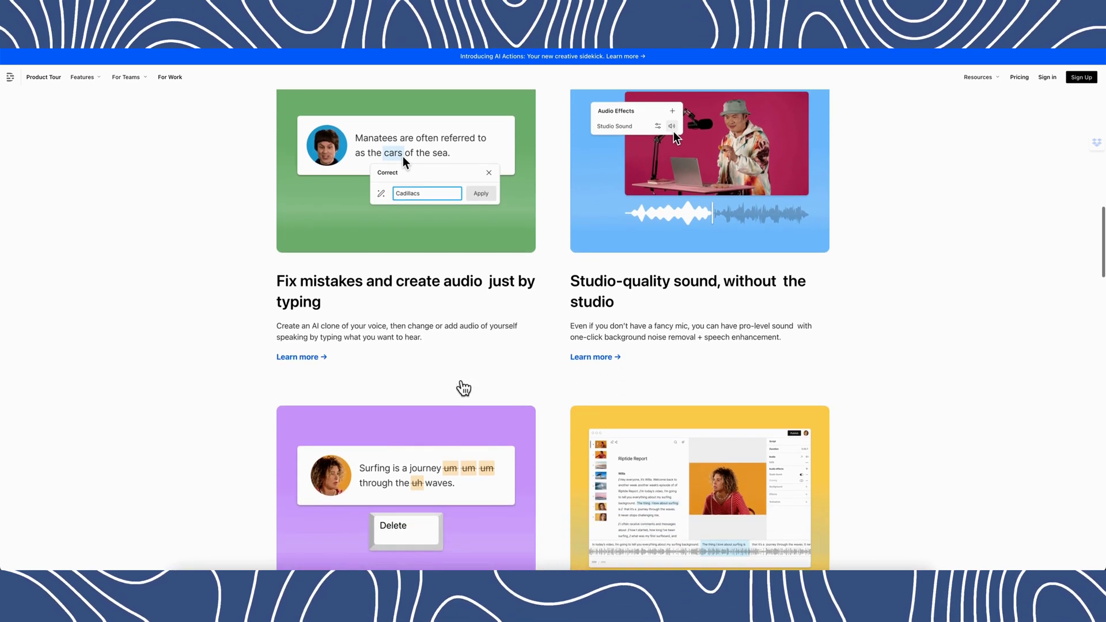
scroll(464, 389, down, 2)
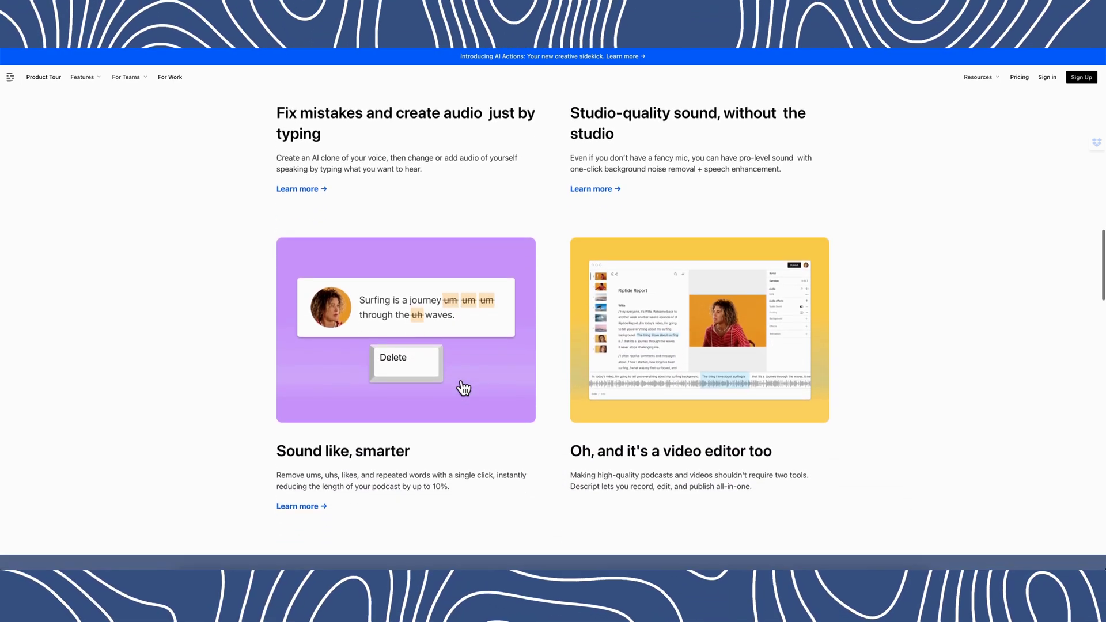
scroll(464, 389, down, 3)
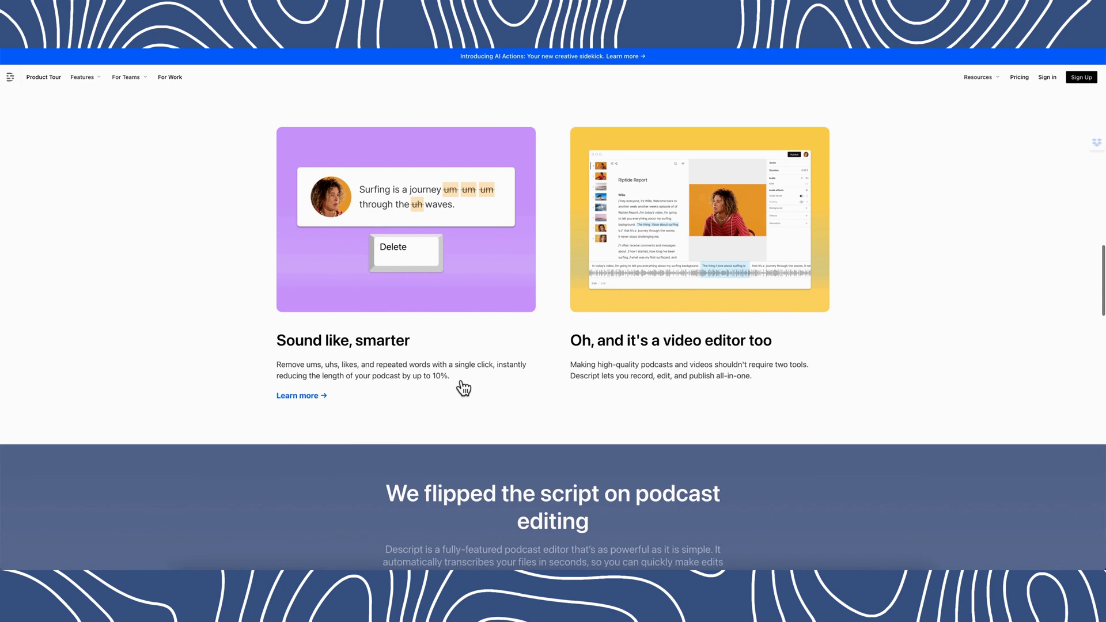
scroll(464, 389, down, 3)
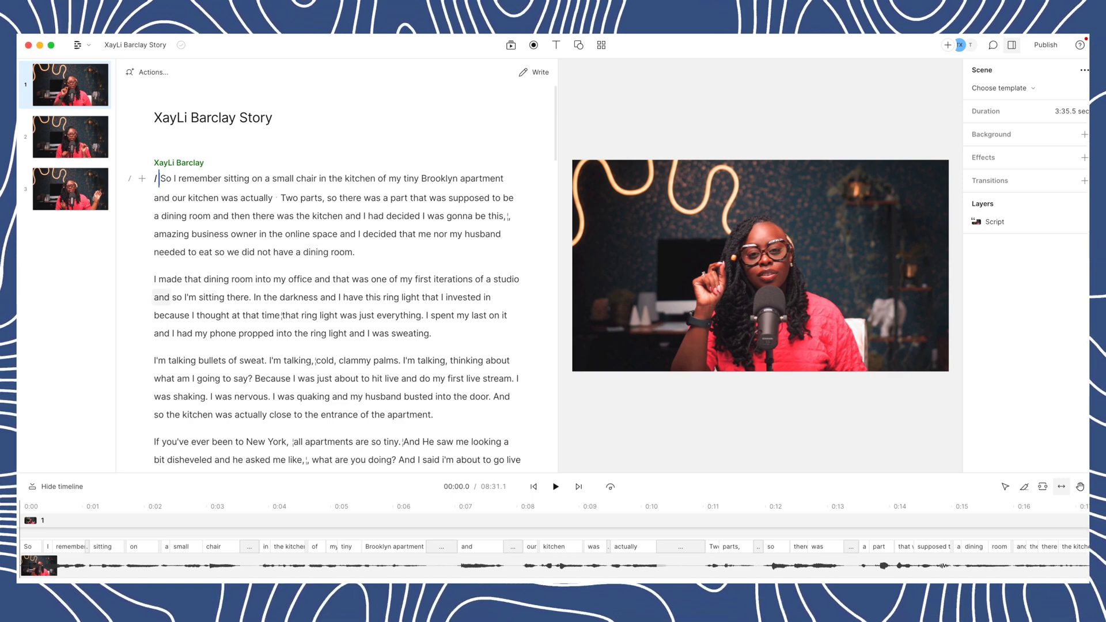
Step: Put the cursor before 'I made that dining room' and open recording options, trying Camera and Screen
scroll(337, 265, down, 1)
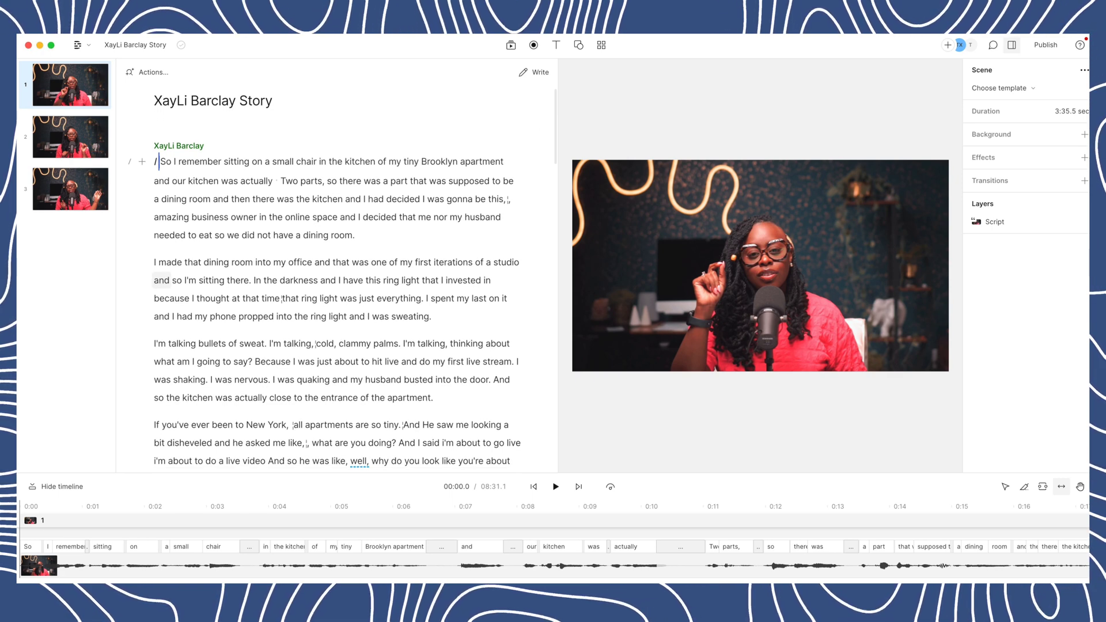
scroll(337, 276, down, 2)
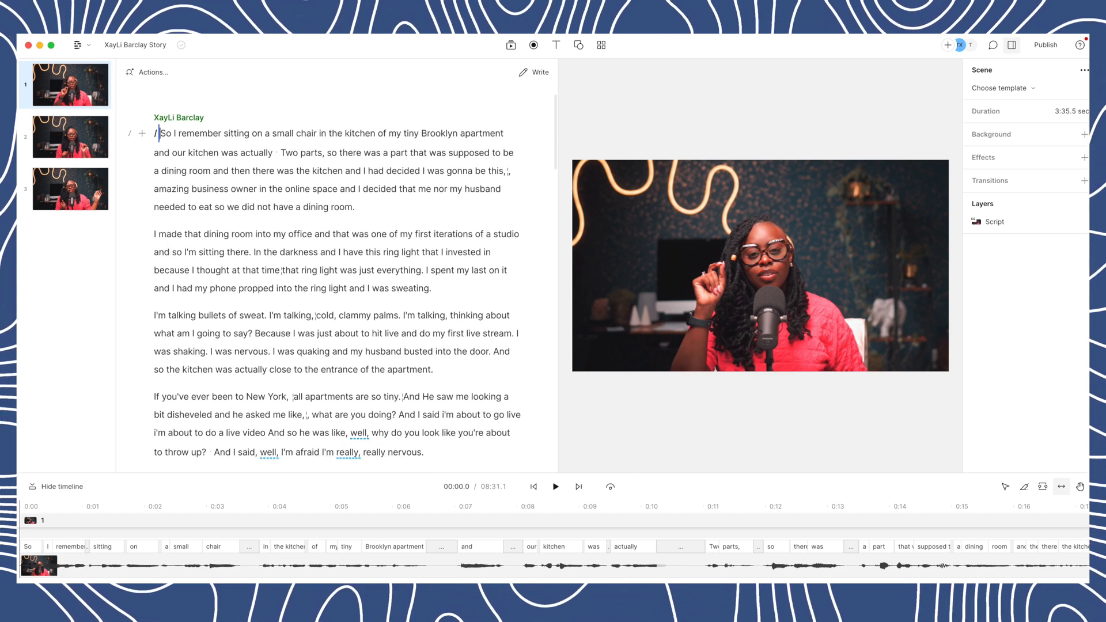
scroll(337, 277, down, 3)
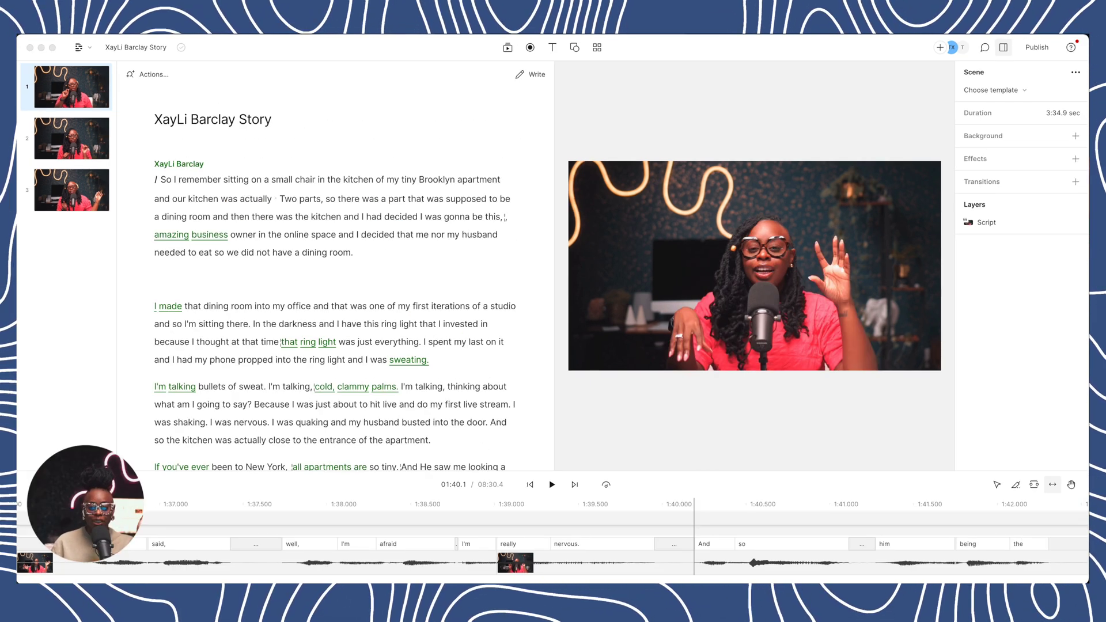
click(154, 306)
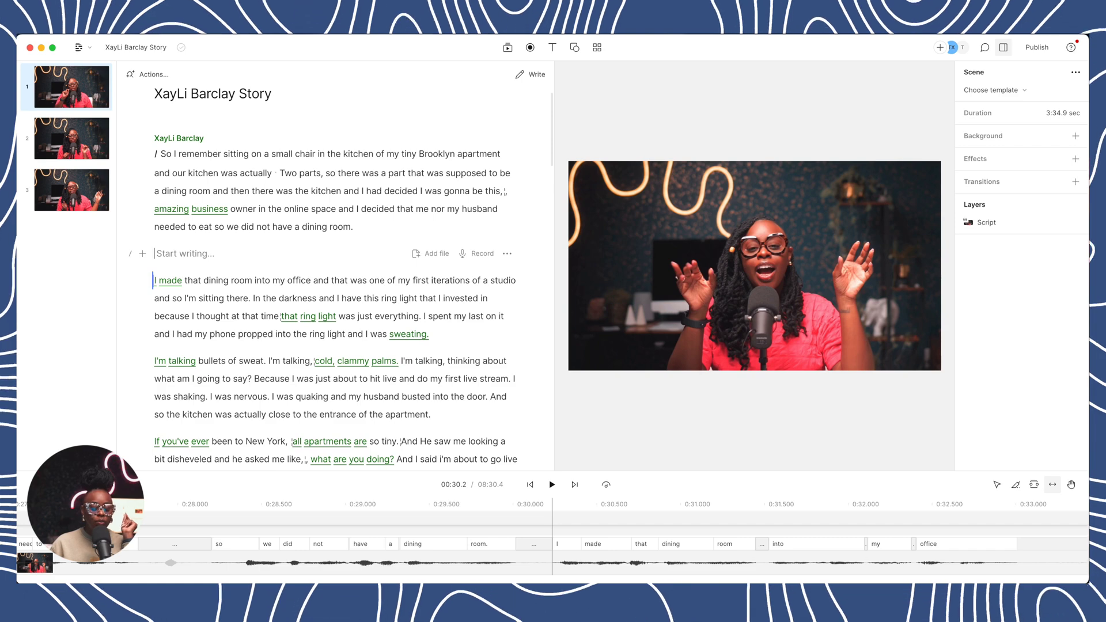
click(476, 253)
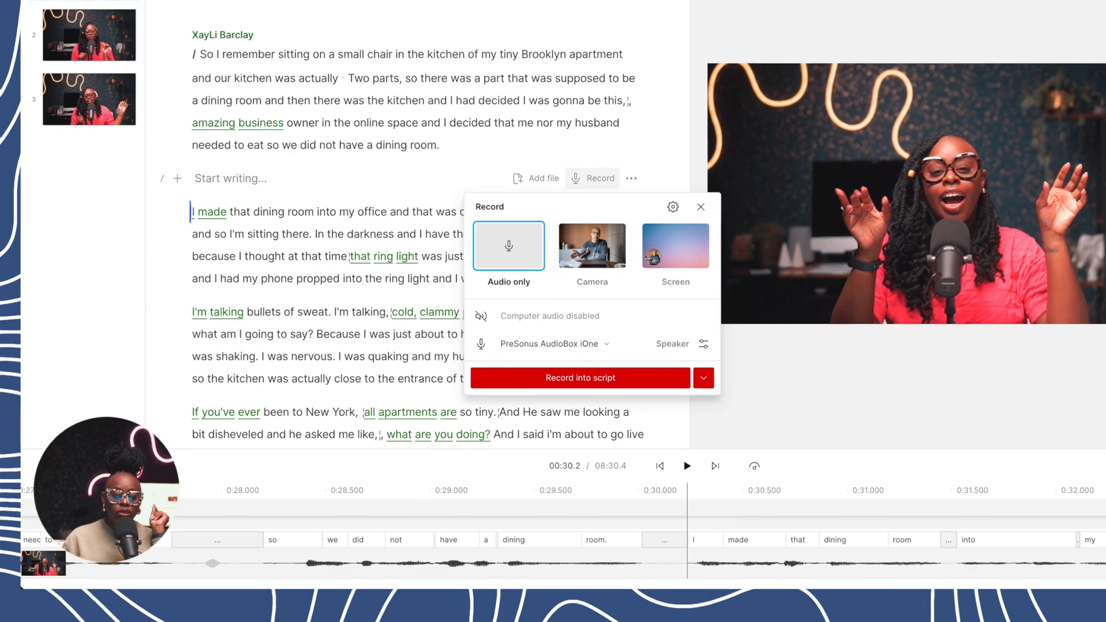
click(521, 284)
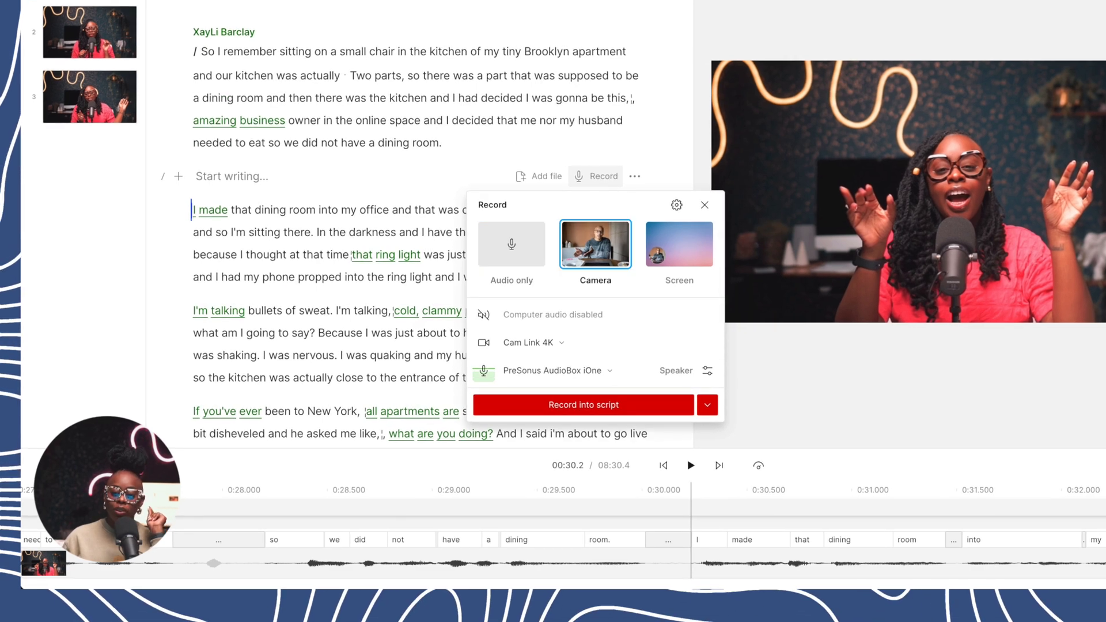
click(680, 243)
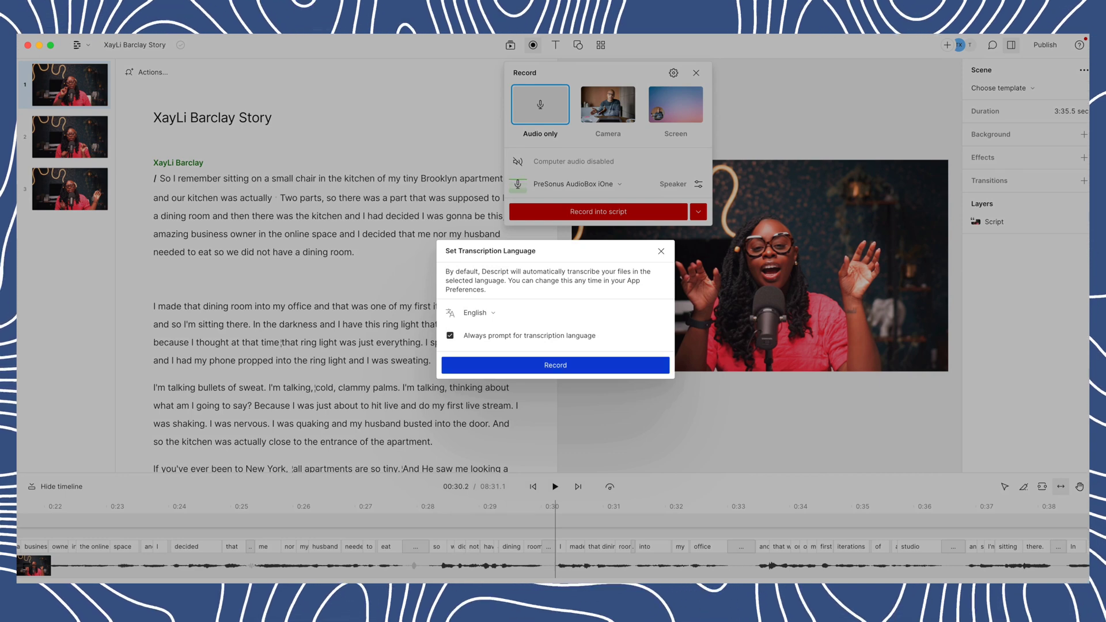
Step: Confirm English transcription and record about 34 seconds of audio into the script
key(Return)
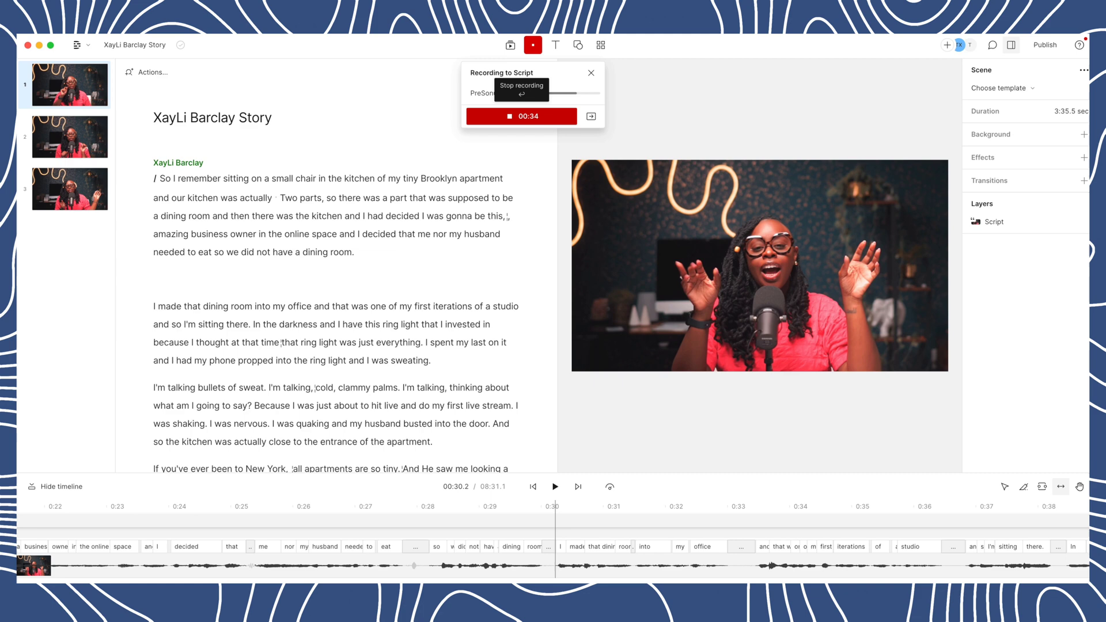
Step: Stop the take, then delete the two newly recorded paragraphs from the script
key(Return)
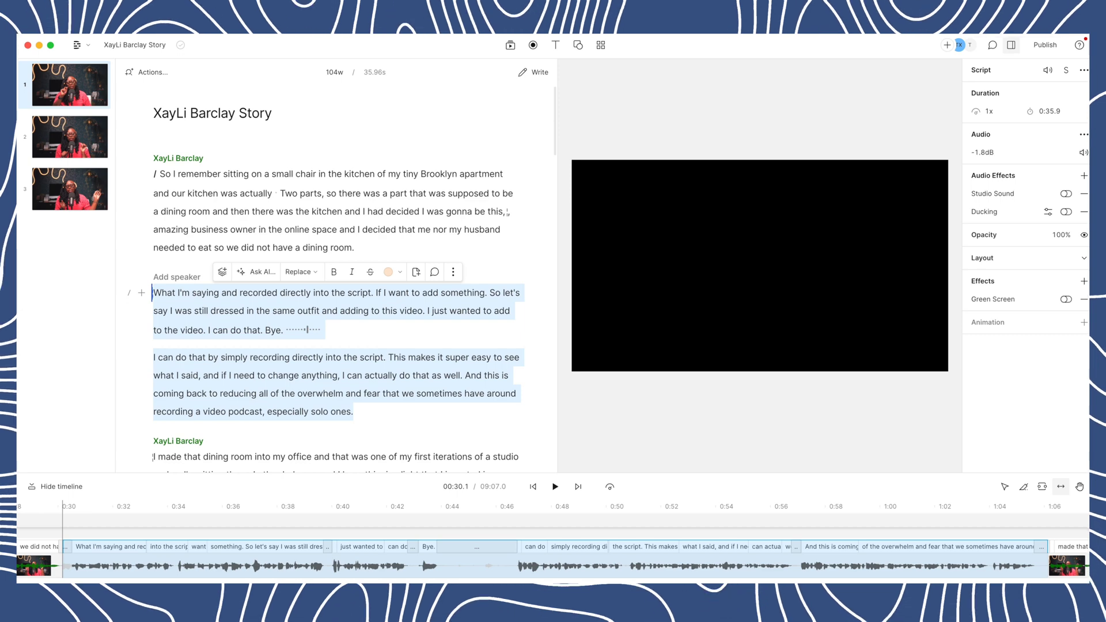
key(BackSpace)
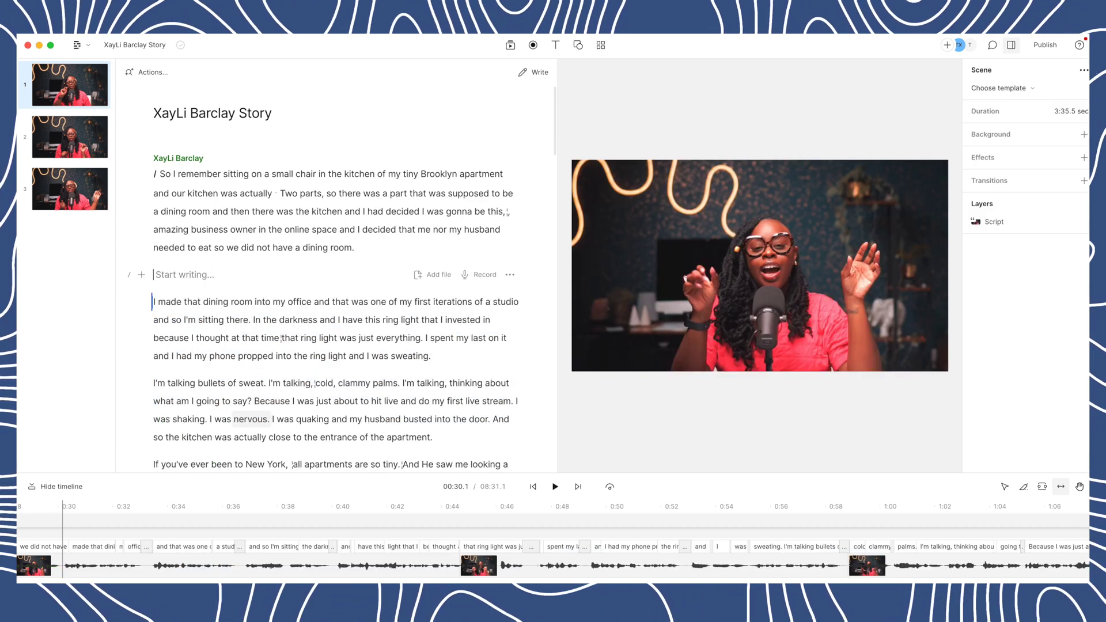
Step: Play back the line starting 'I'm afraid' to hear the duplicated 'really,'
scroll(250, 418, down, 3)
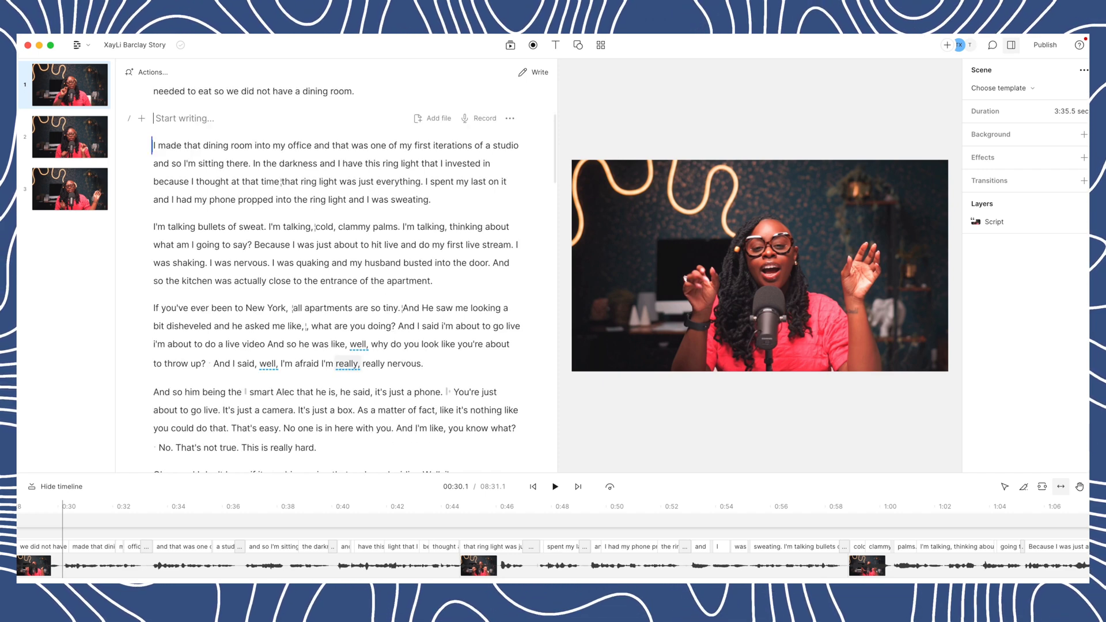
double_click(347, 364)
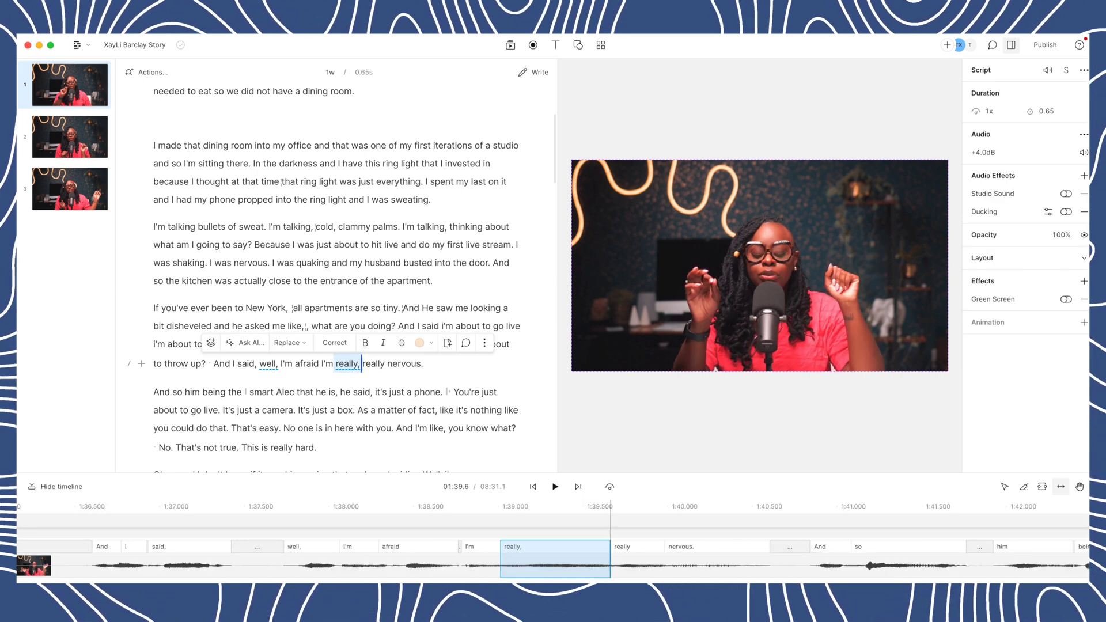
key(Left)
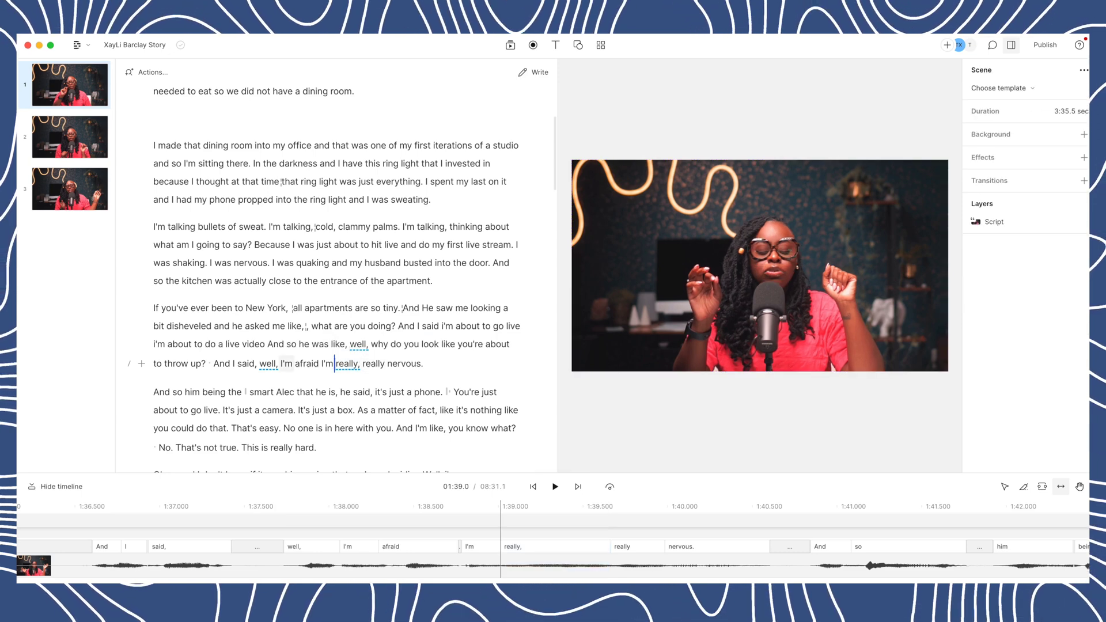
click(281, 363)
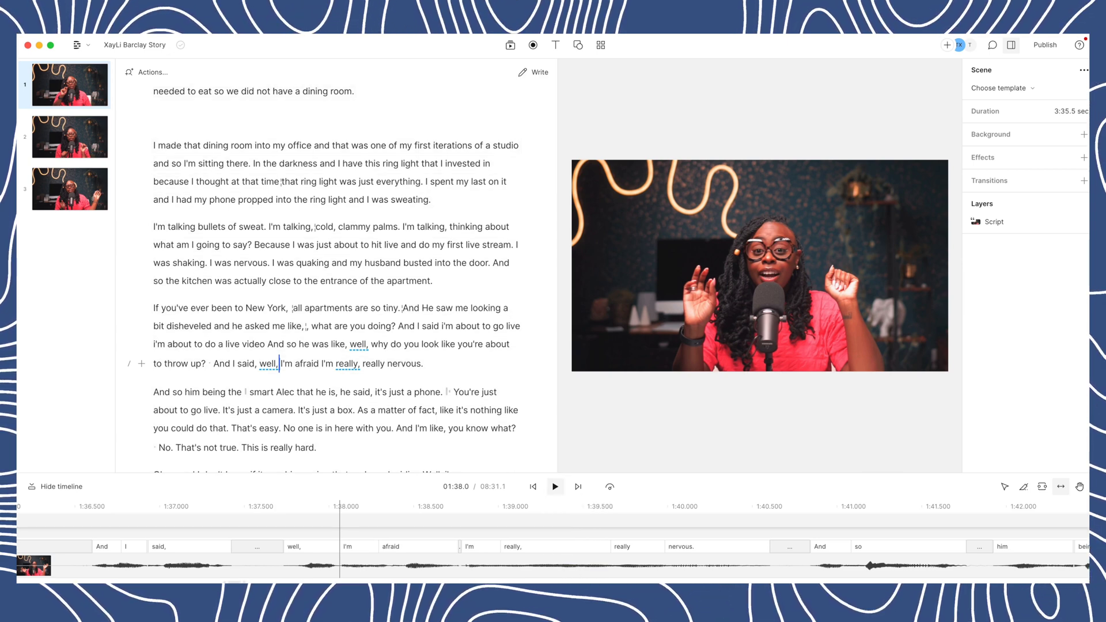
click(555, 486)
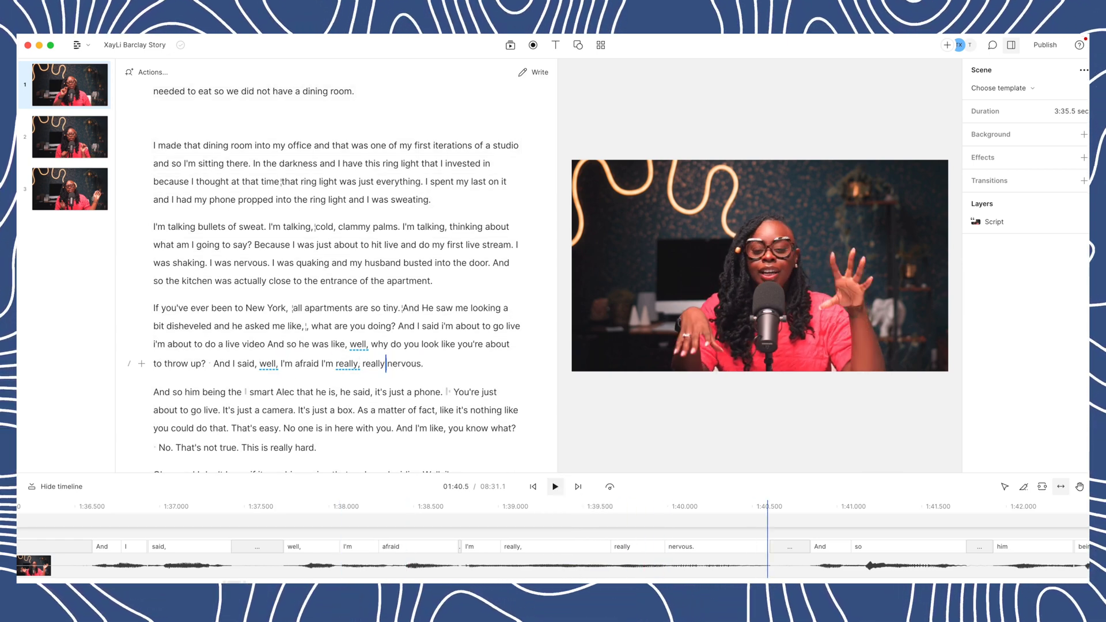
Step: Delete the duplicated 'really,', check the edited line by playback, and reopen the recording options
double_click(346, 363)
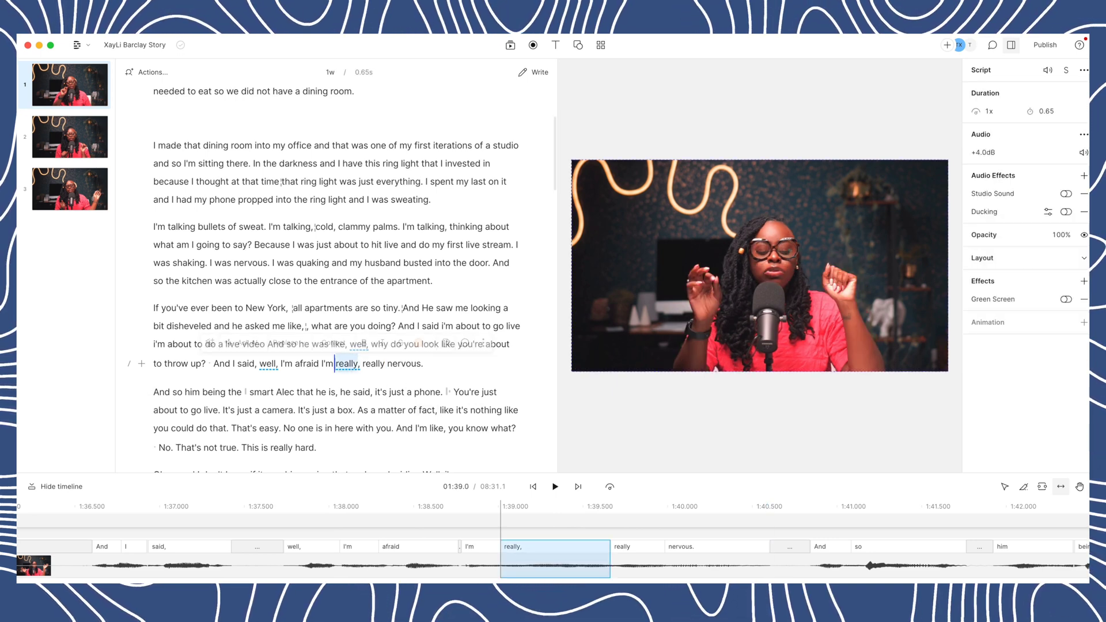
click(362, 364)
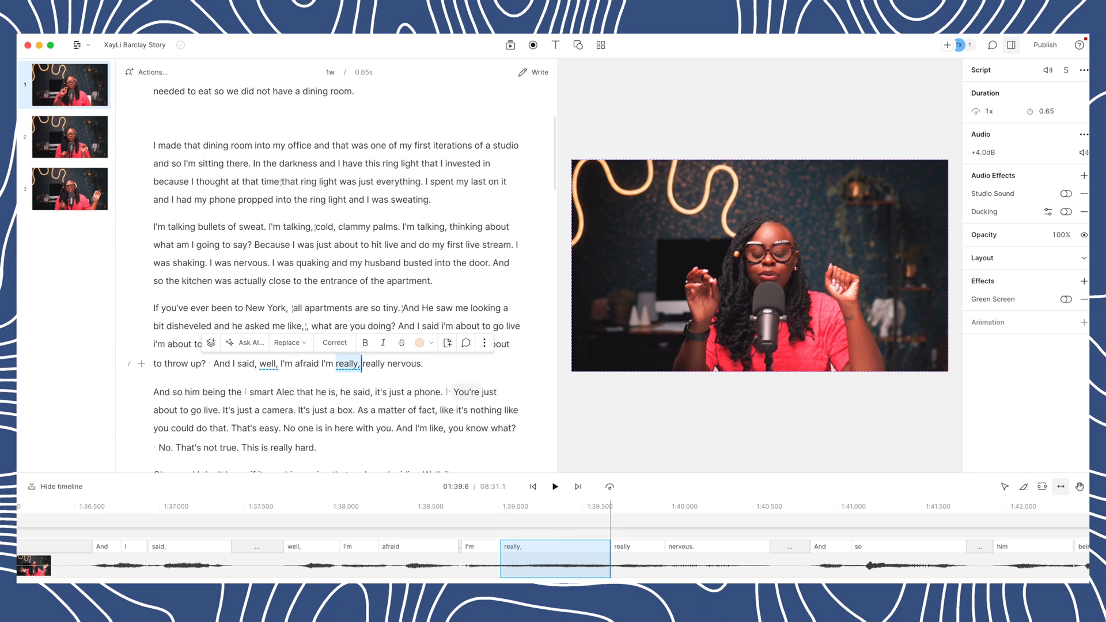
key(BackSpace)
key(space)
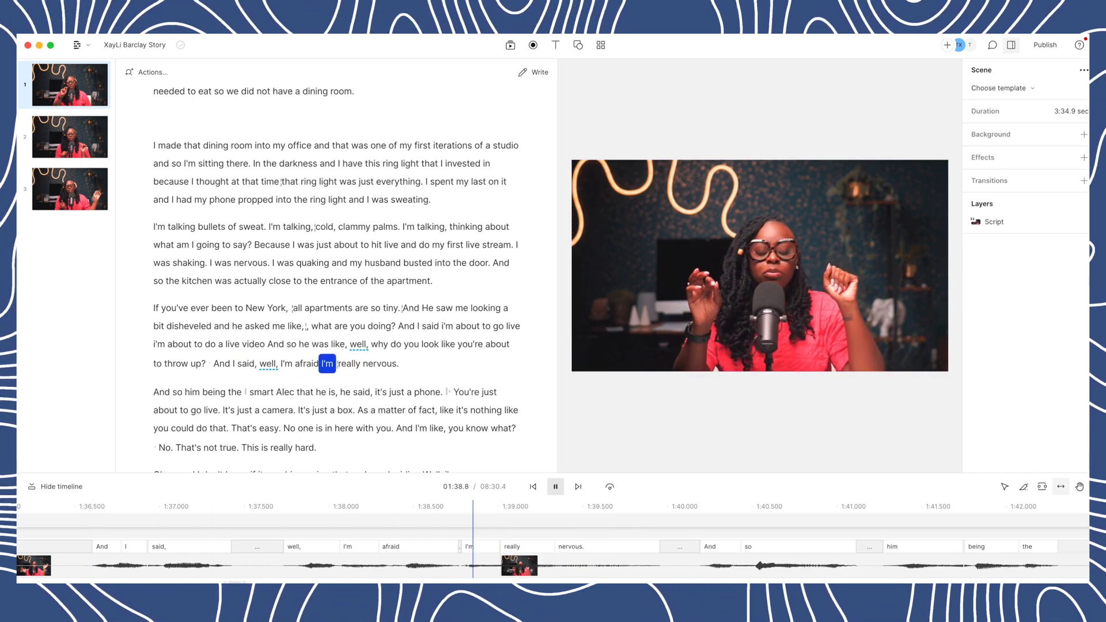
key(space)
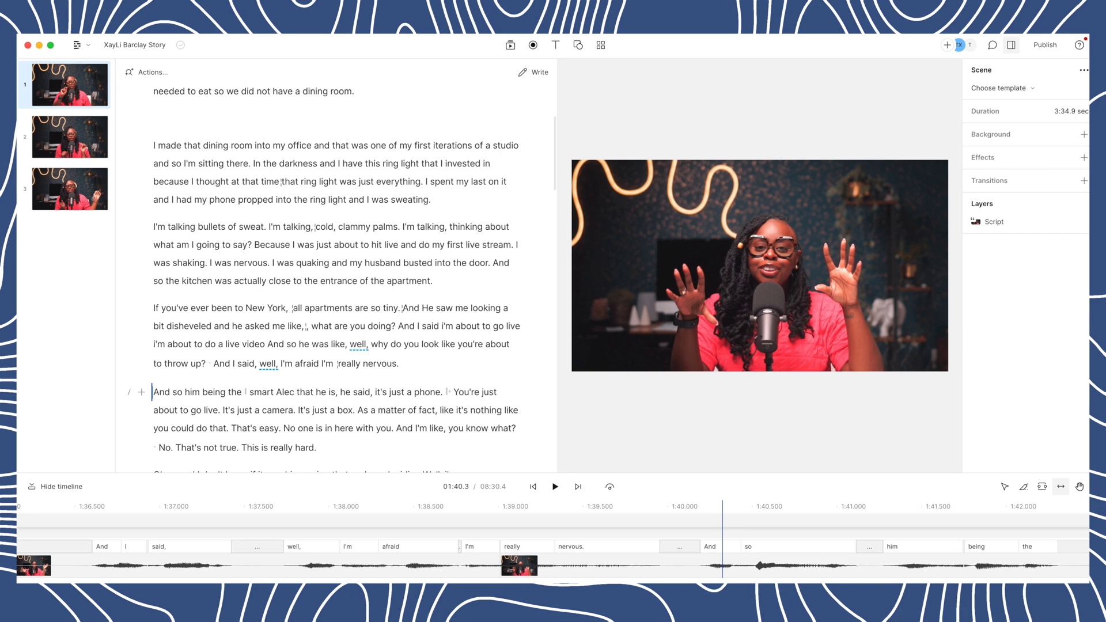
click(533, 45)
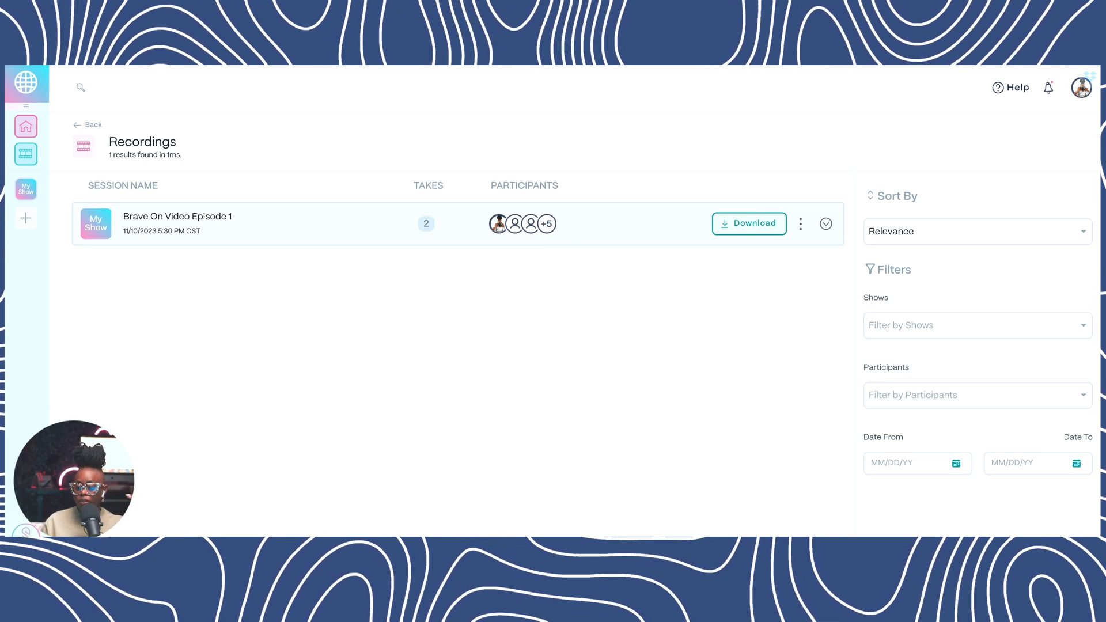
Step: Expand the SquadCast session and add its three recordings to a workflow
click(826, 223)
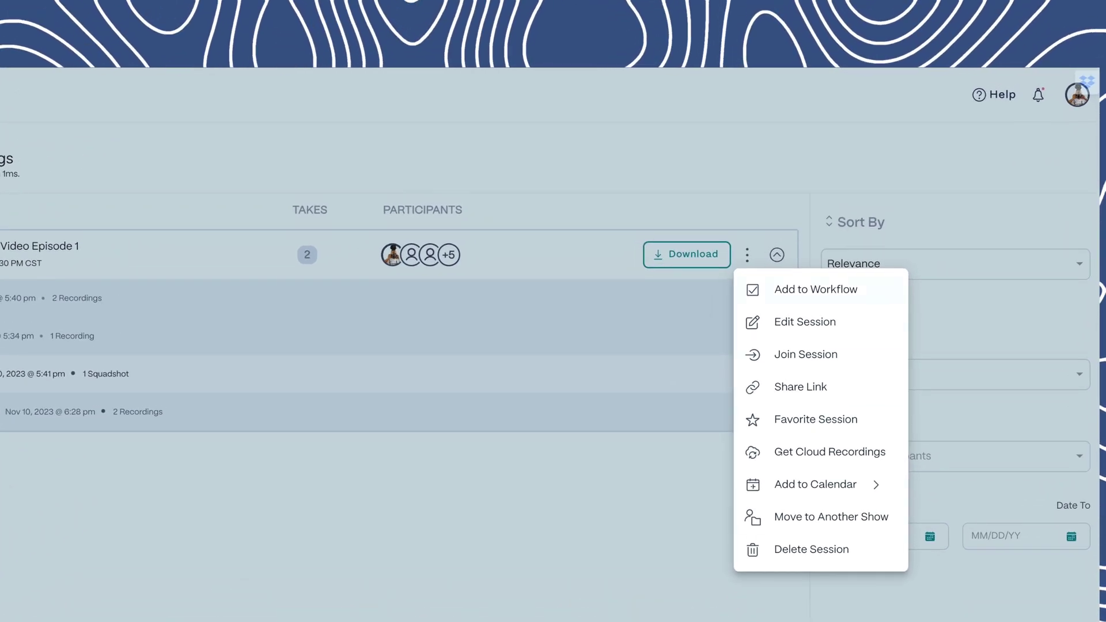
click(816, 290)
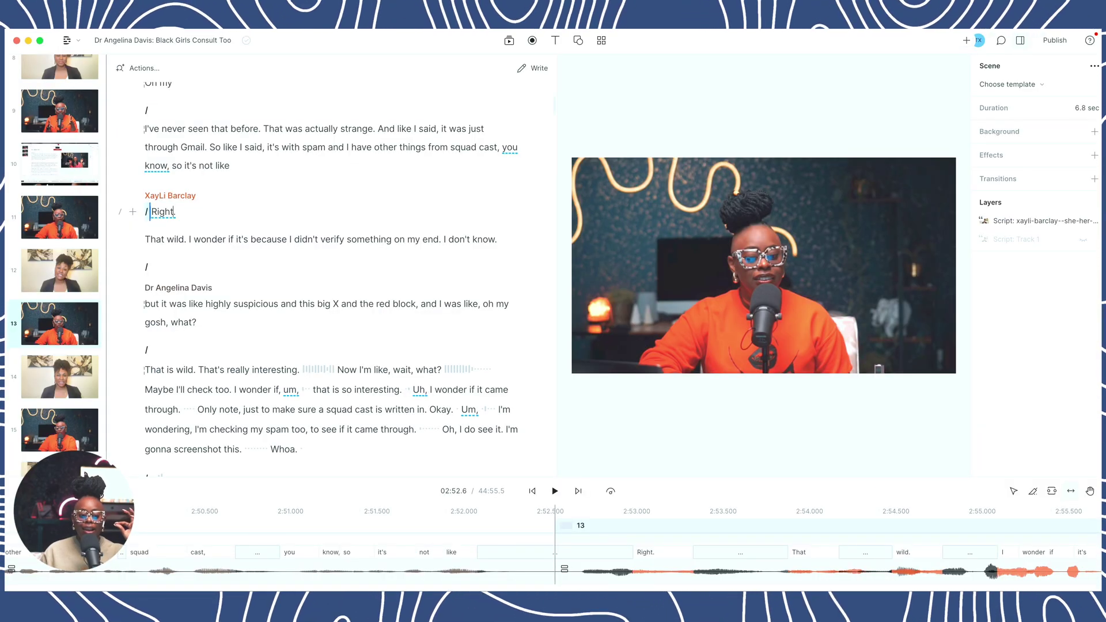
Step: Cut the two intro paragraphs through 'Mm-Hmm.', leaving a 44:17.7 episode opening at 'so I learned so much there'
scroll(59, 263, up, 3)
scroll(60, 263, up, 3)
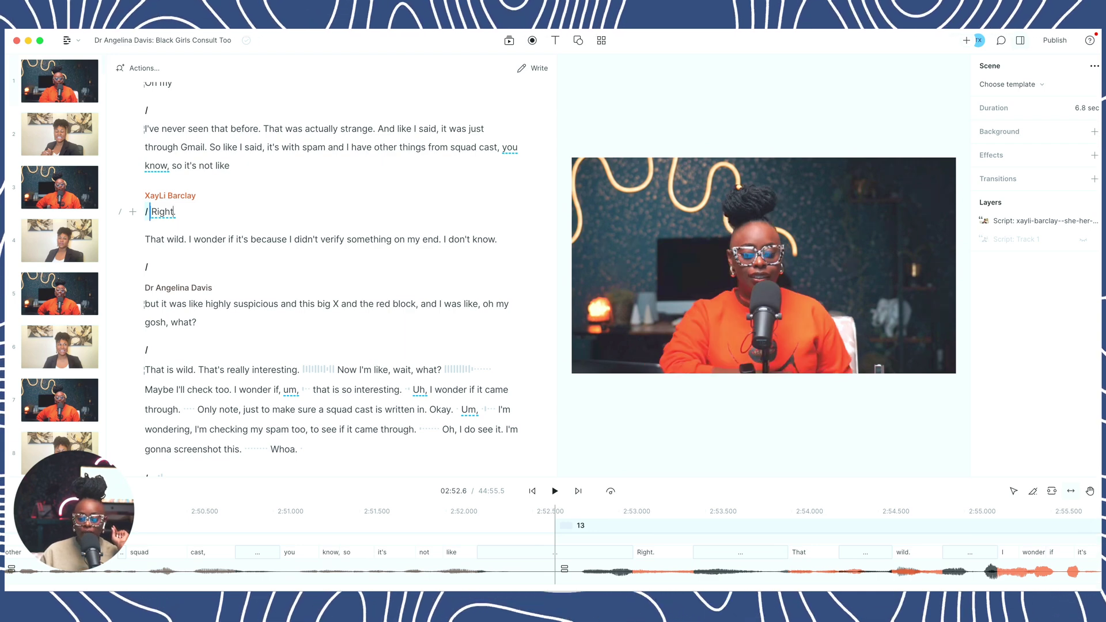
key(Home)
click(151, 368)
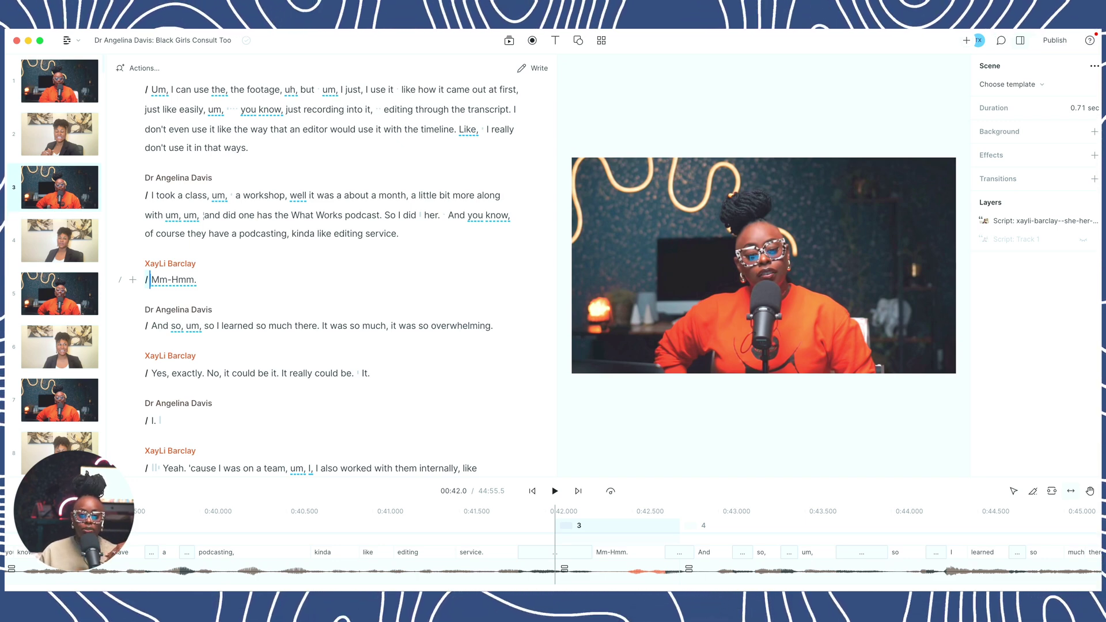
scroll(332, 280, up, 1)
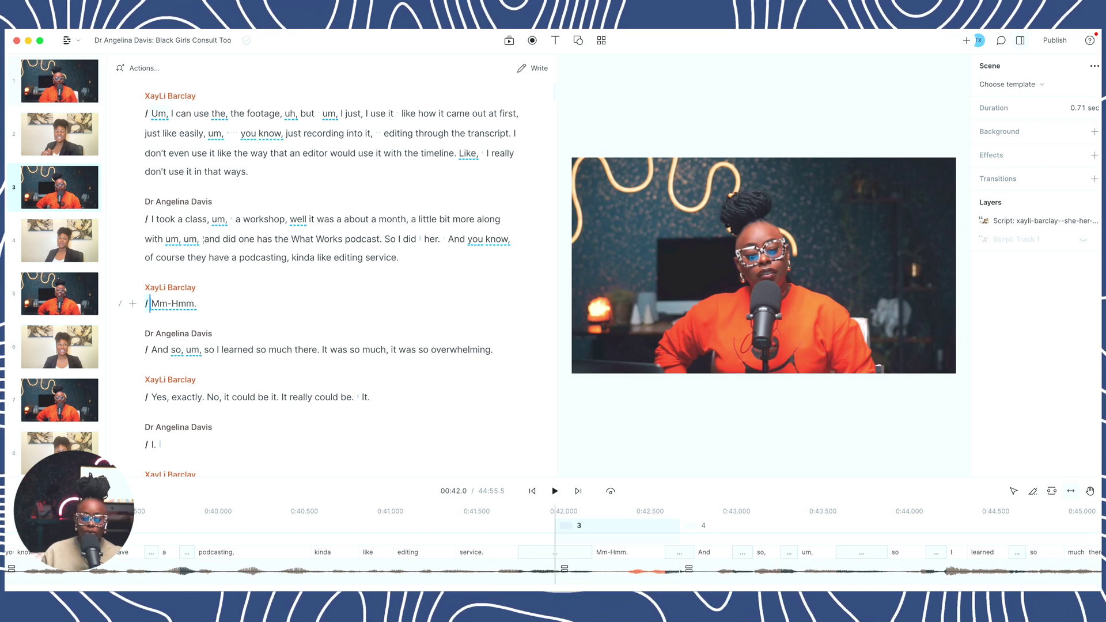
key(shift+Up)
key(shift+Up)
key(shift+Up)
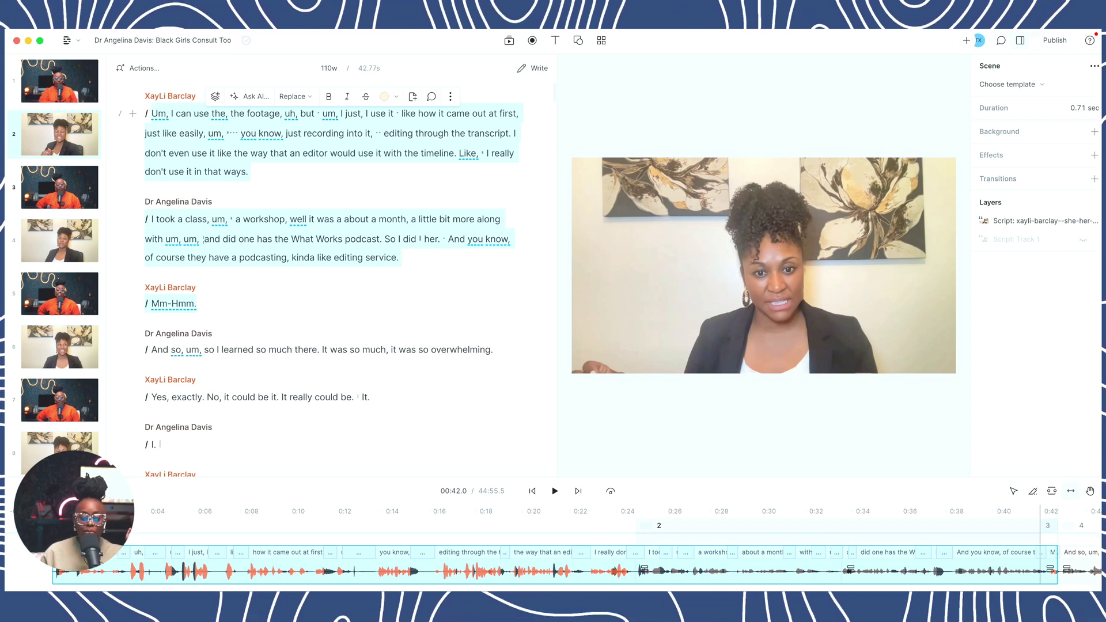
key(BackSpace)
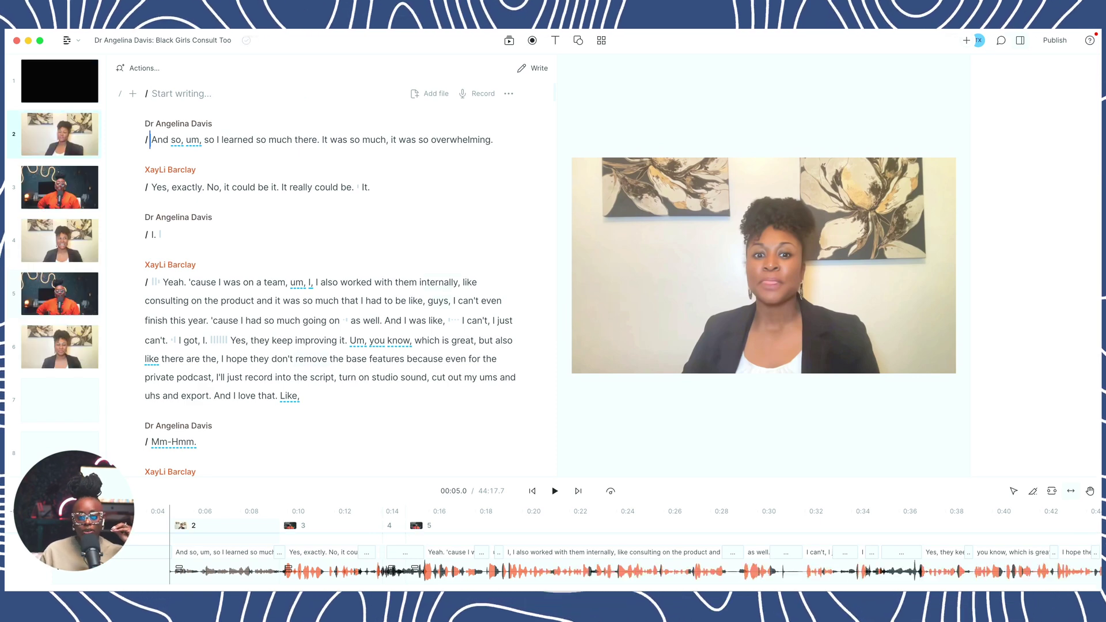
click(150, 280)
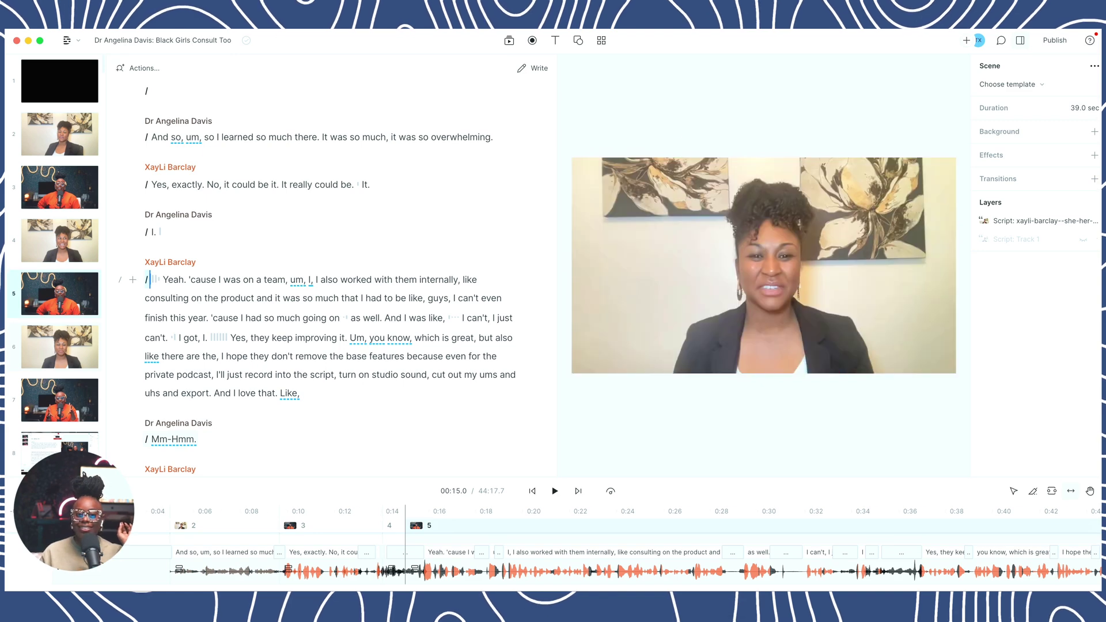
Step: Run Remove filler words from the Cmd+K actions palette to cut all 567 filler words
click(763, 265)
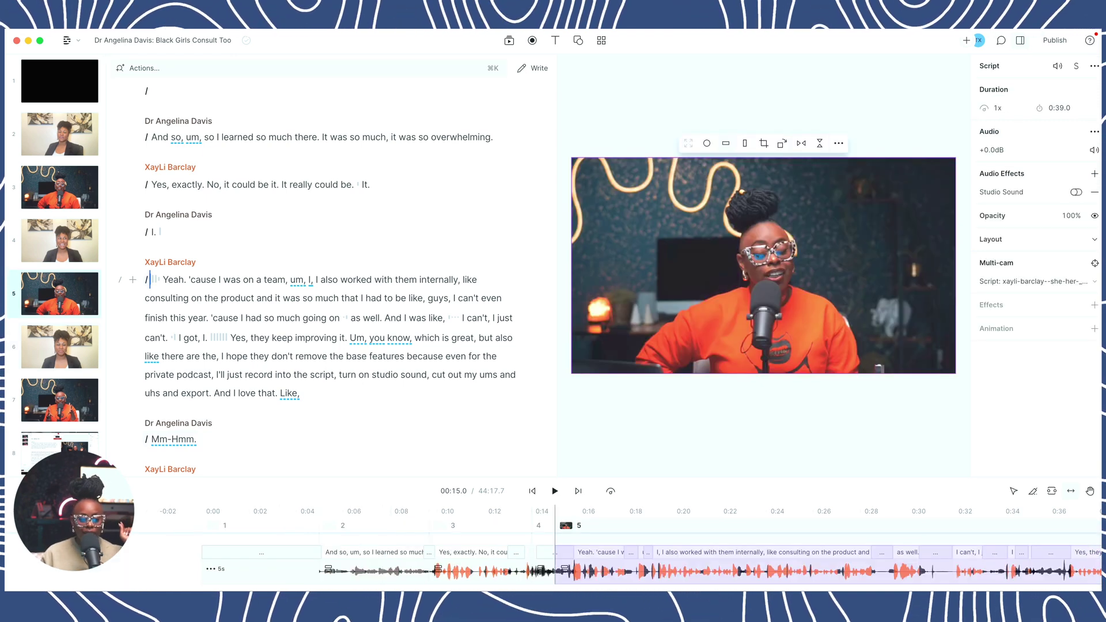
key(super+k)
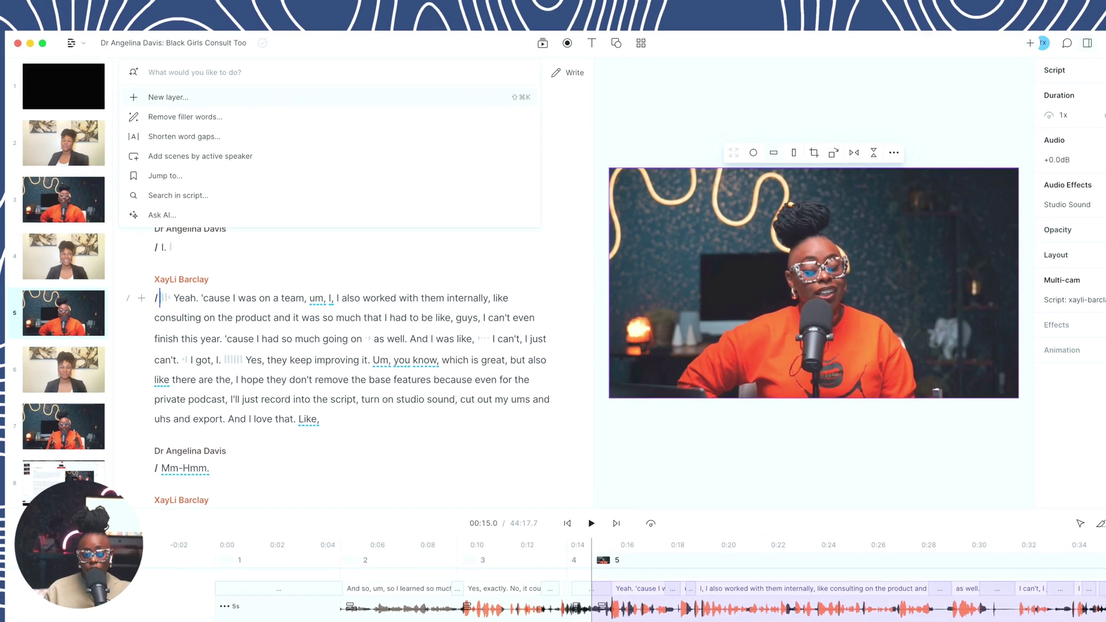
key(Down)
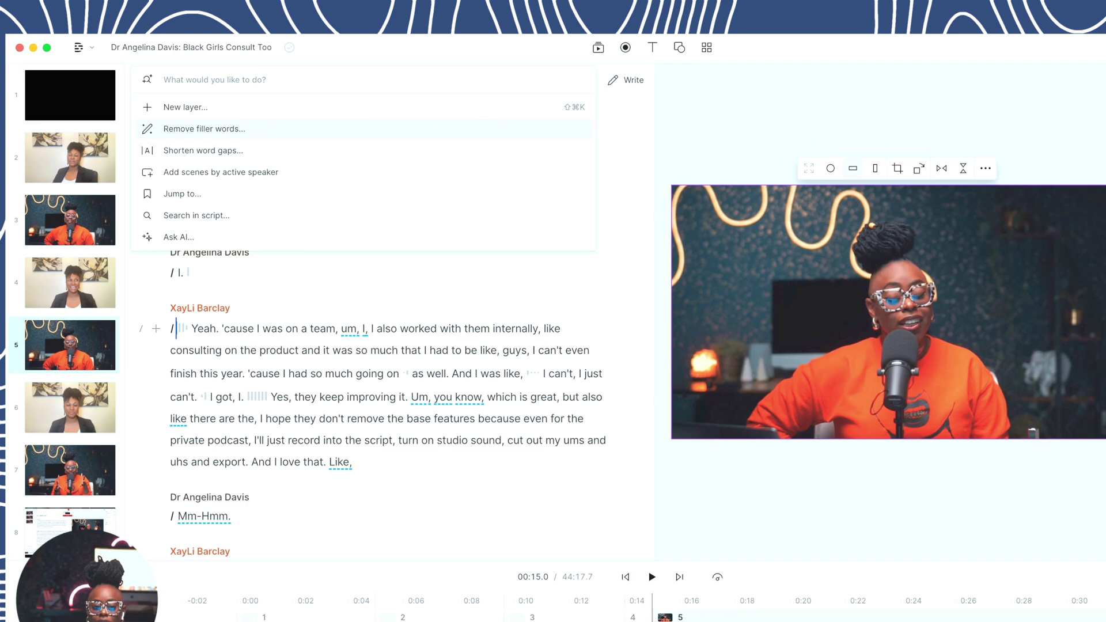
key(Return)
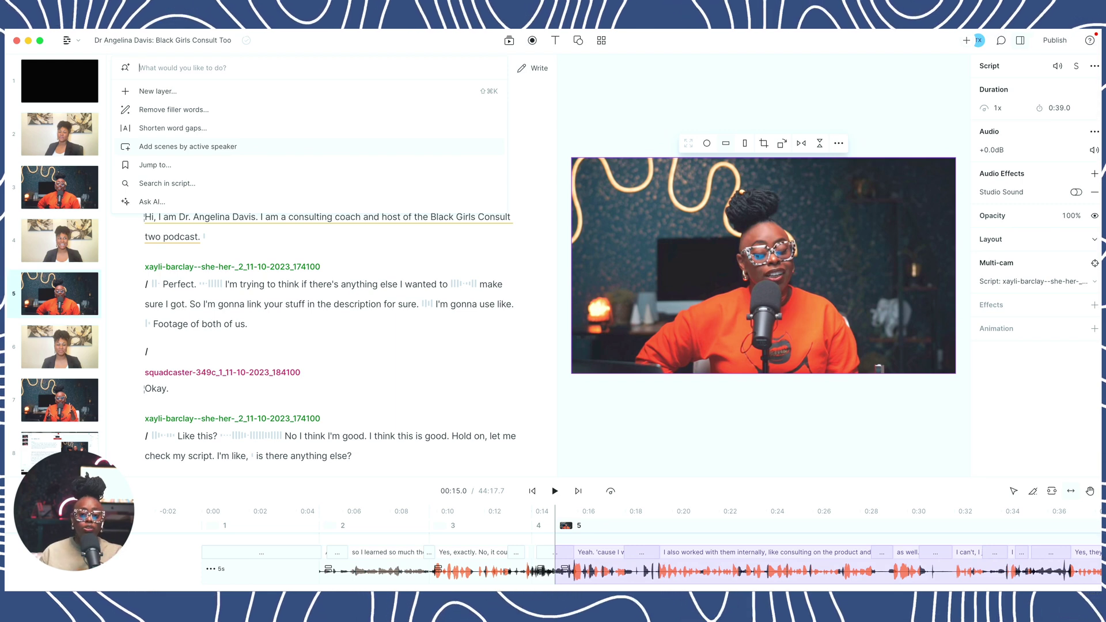
Step: Retag the 'Okay.' paragraph from squadcaster-349c to the guest's existing speaker name
key(Escape)
click(223, 344)
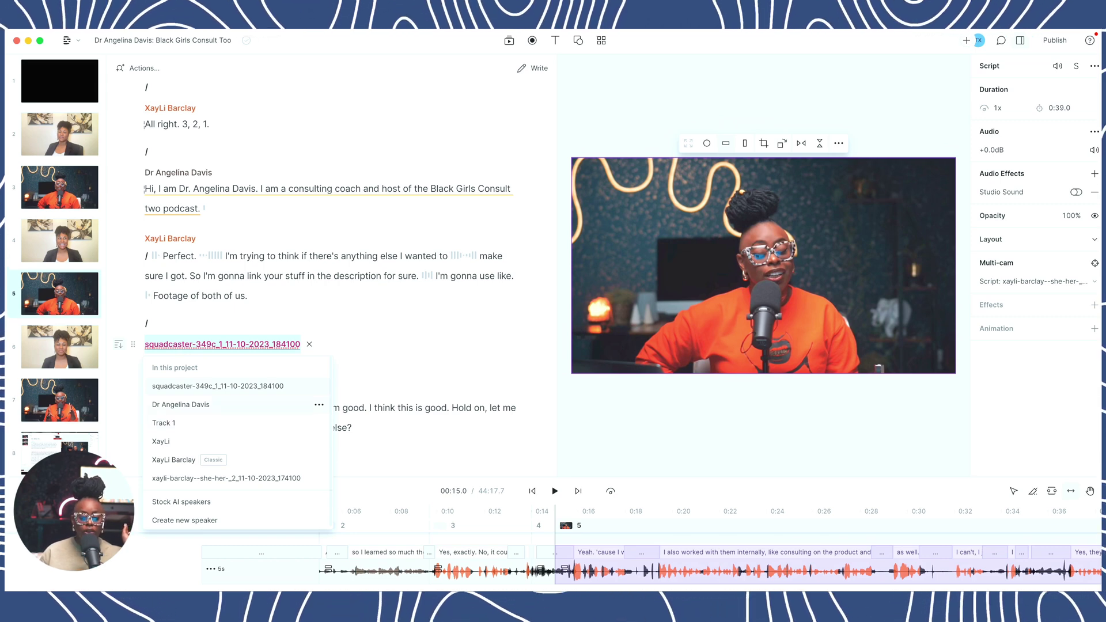
click(181, 404)
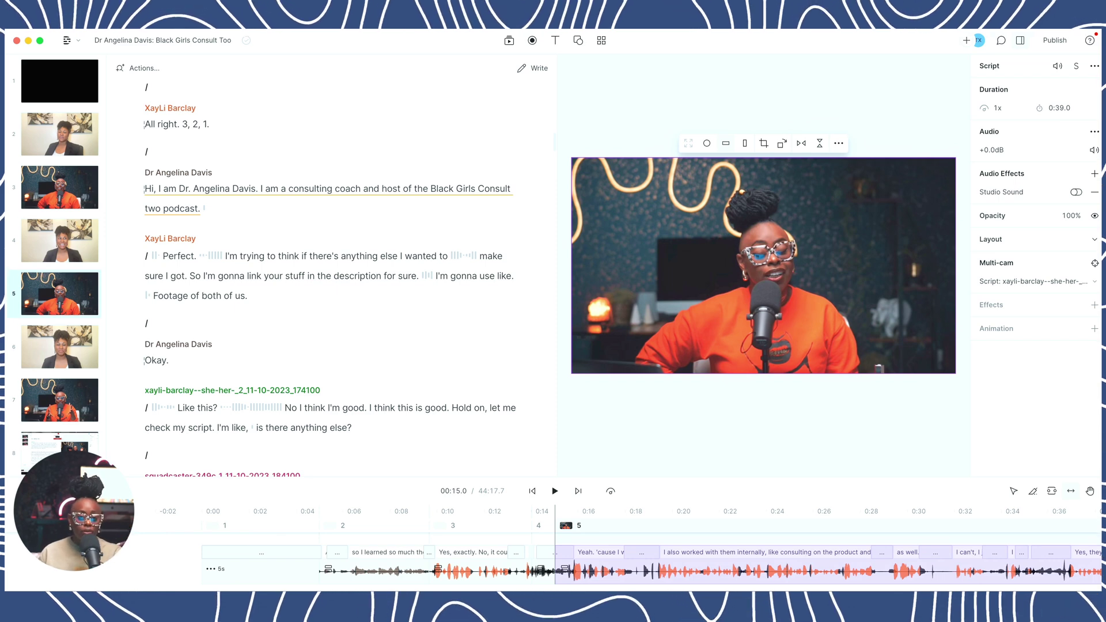
scroll(331, 270, up, 1)
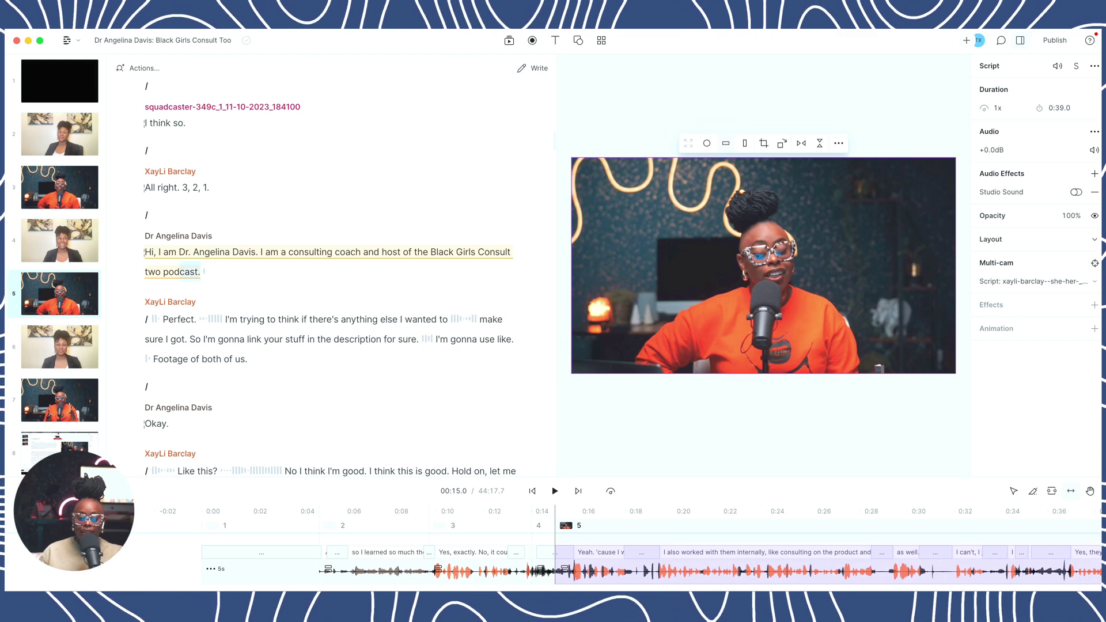
Step: Select the guest's Black Girls Consult Too introduction paragraph and start a comment on it
triple_click(190, 271)
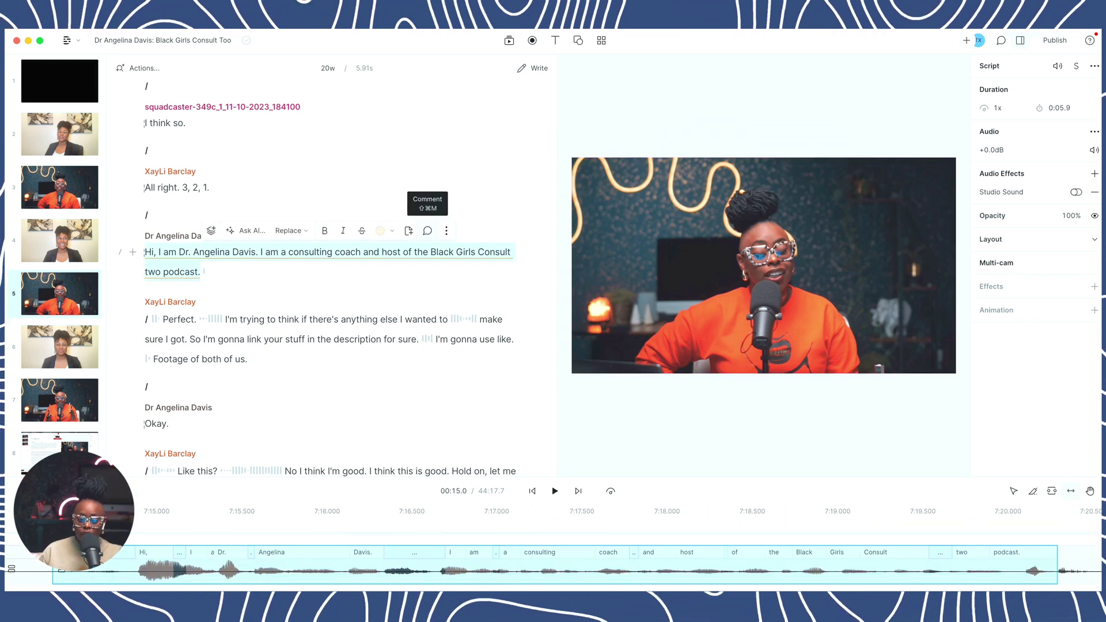
click(427, 231)
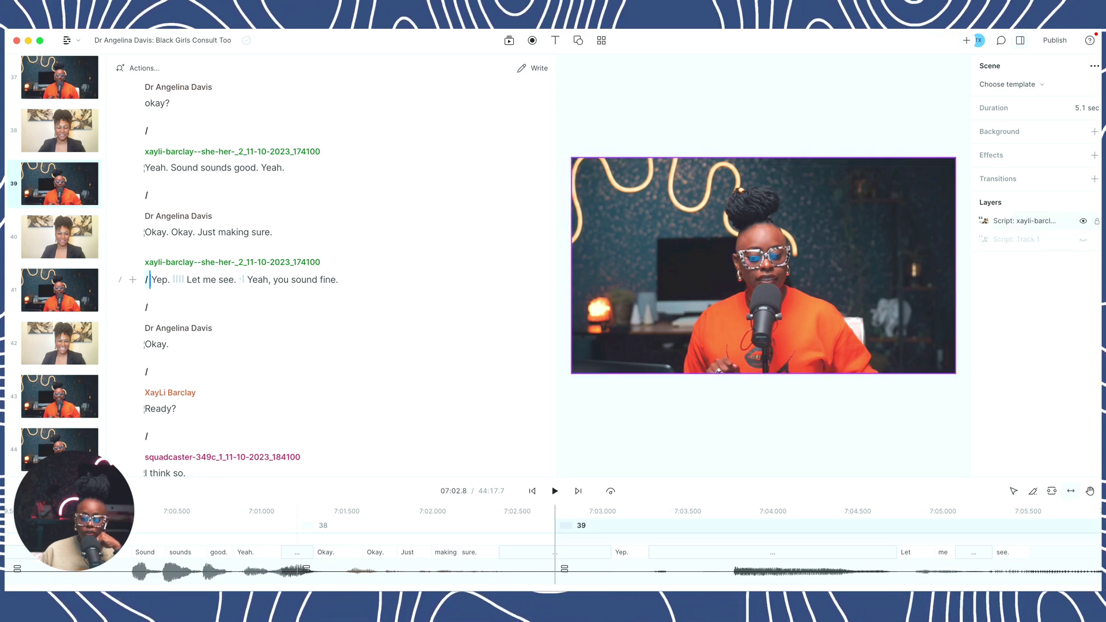
Step: In scene 39, hide the host's camera layer and show the guest's Track 1 camera layer
click(1083, 221)
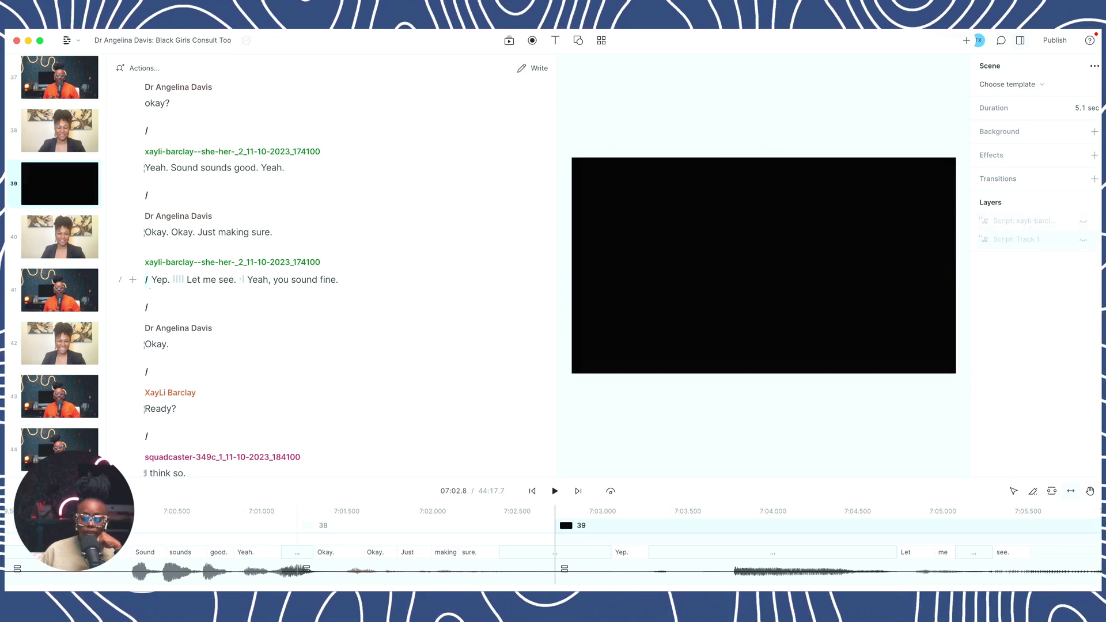
click(1083, 239)
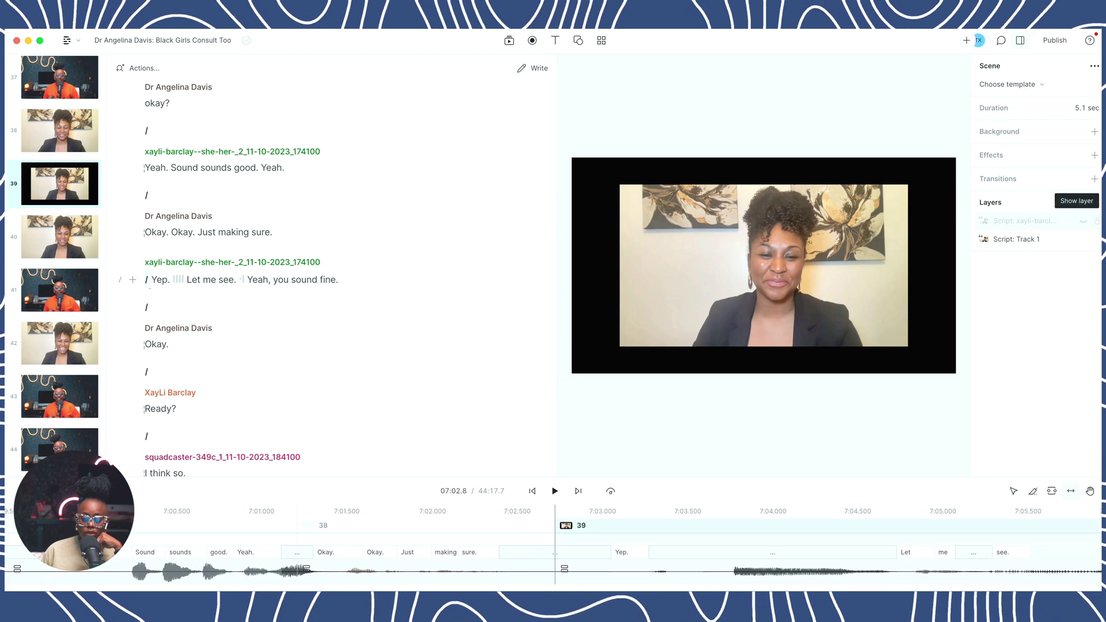
click(1083, 220)
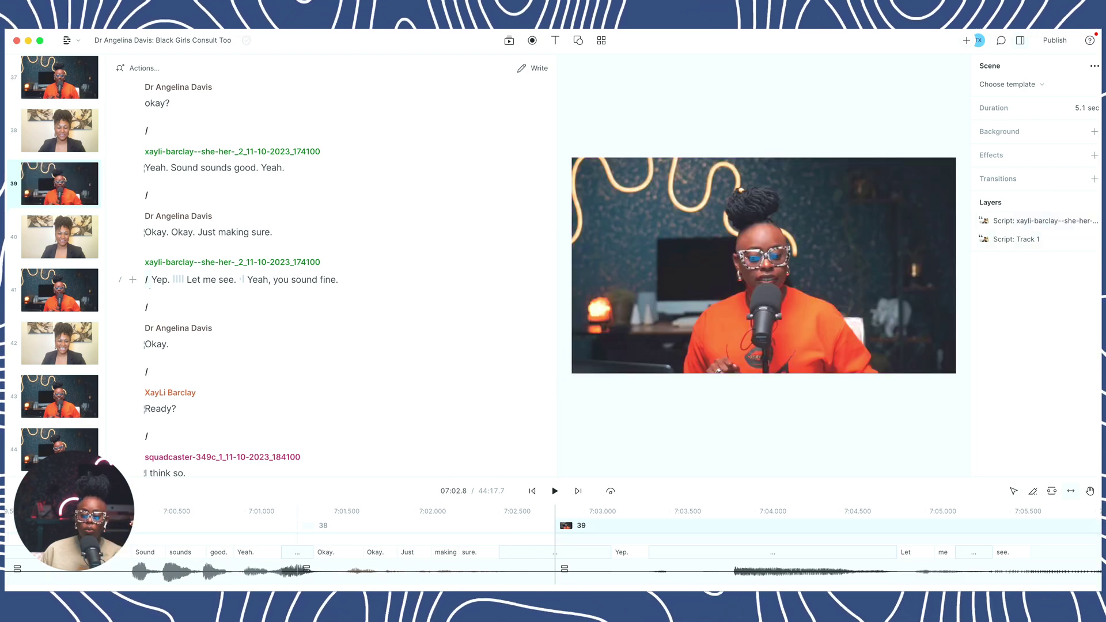
click(1083, 220)
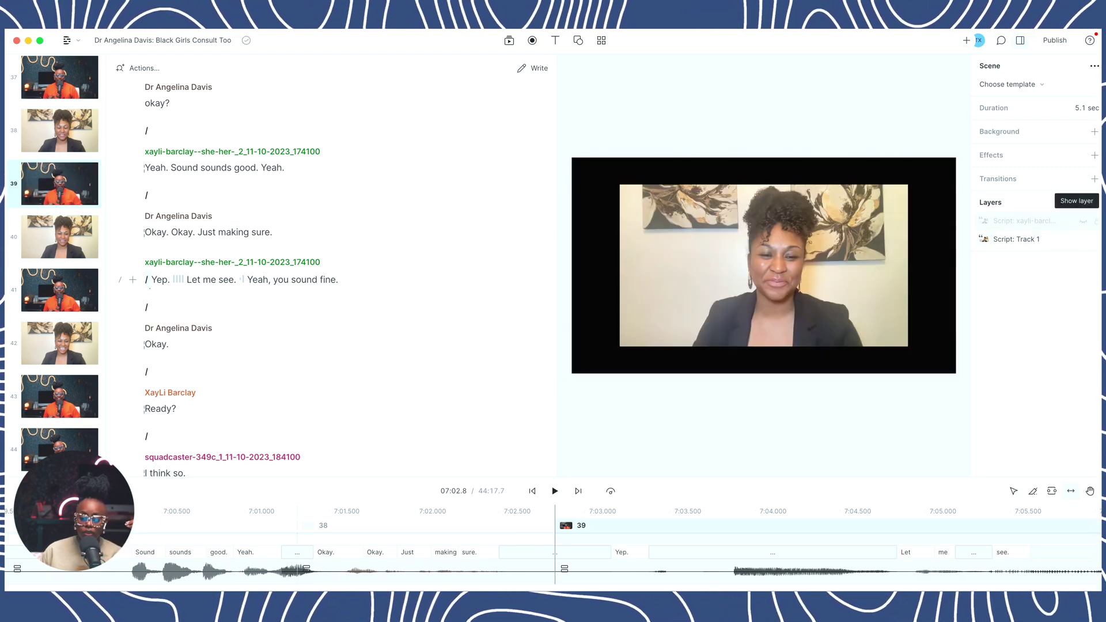
click(145, 316)
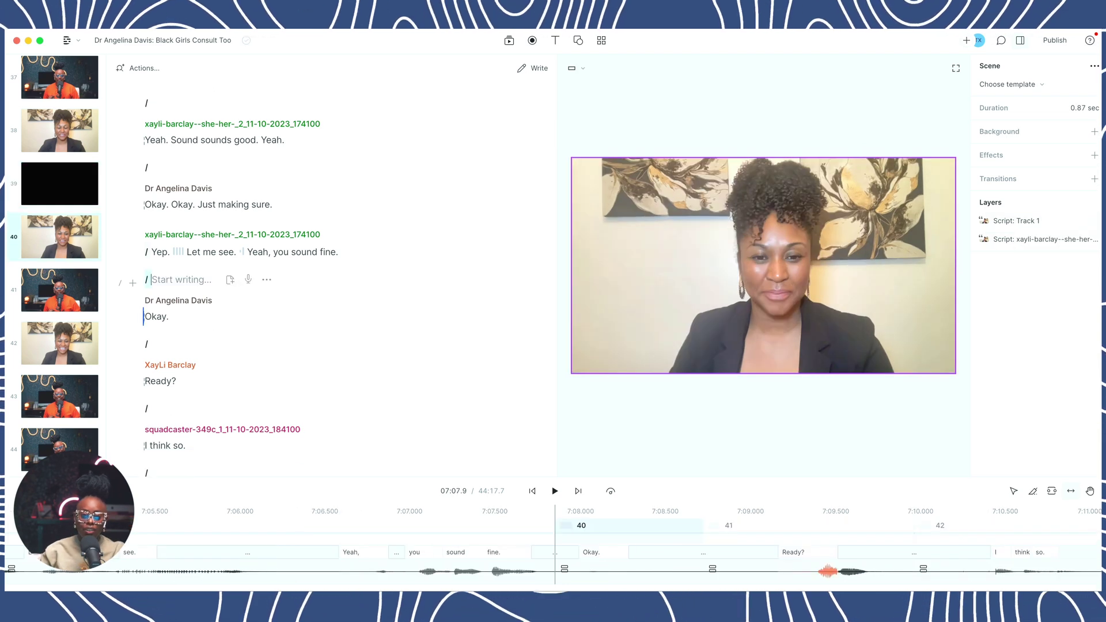
click(763, 265)
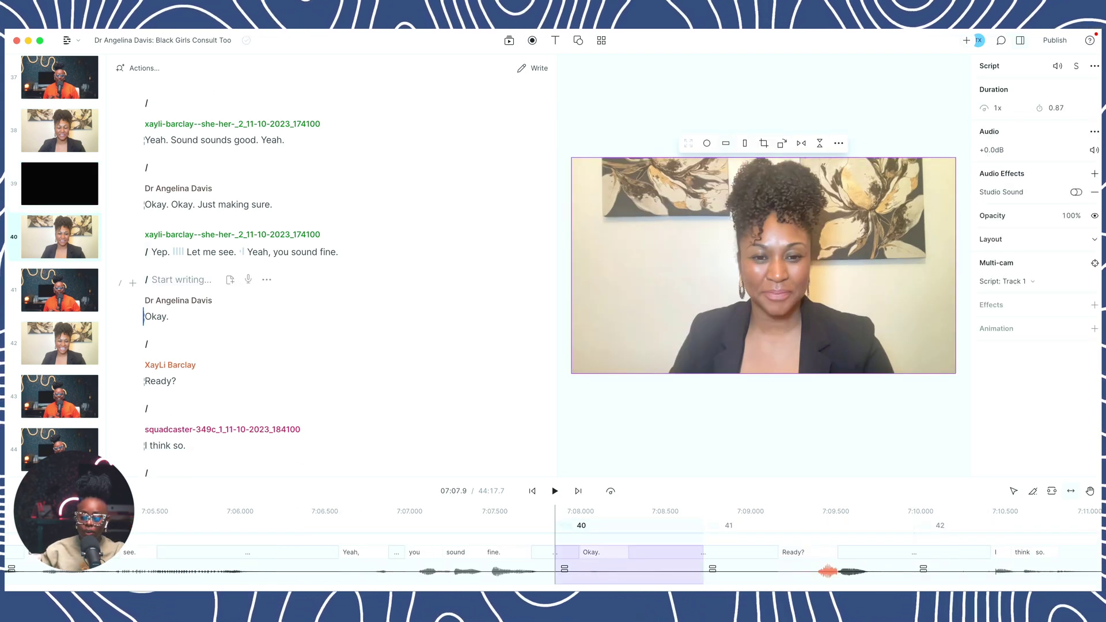
click(1007, 281)
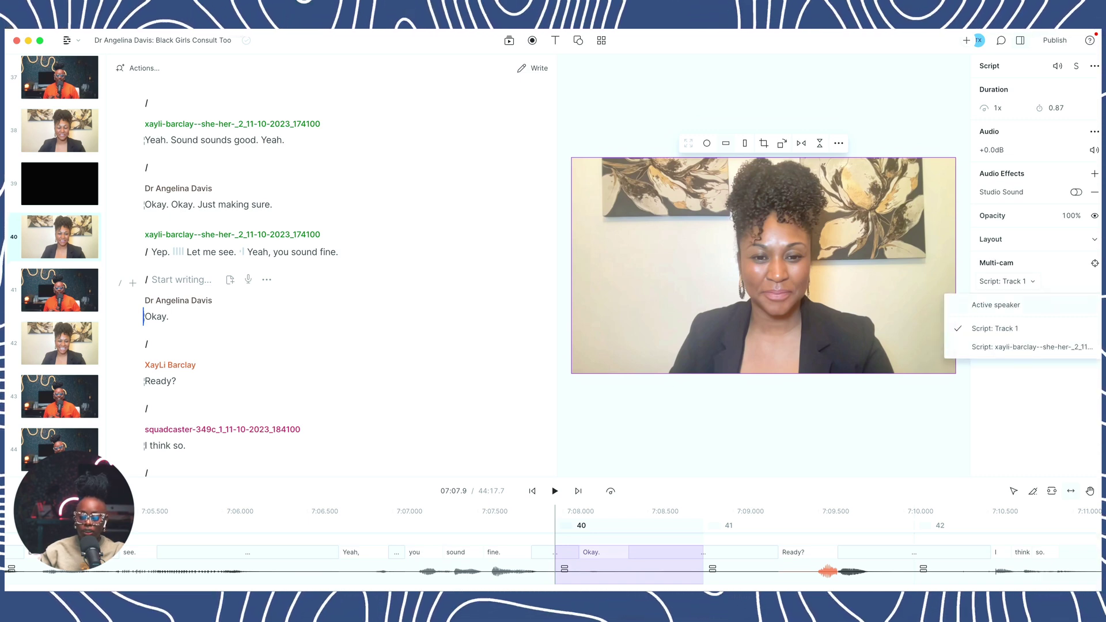
key(Escape)
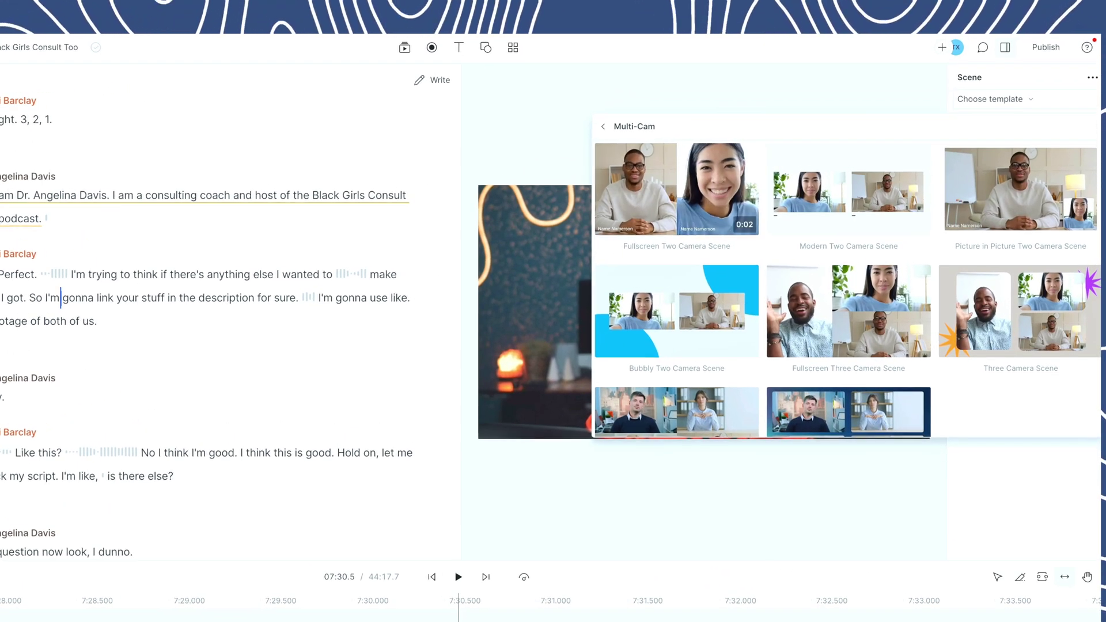
Step: Apply the Fullscreen Two Camera Scene multi-cam template, then swap it for Bubbly Two Camera Scene
click(677, 189)
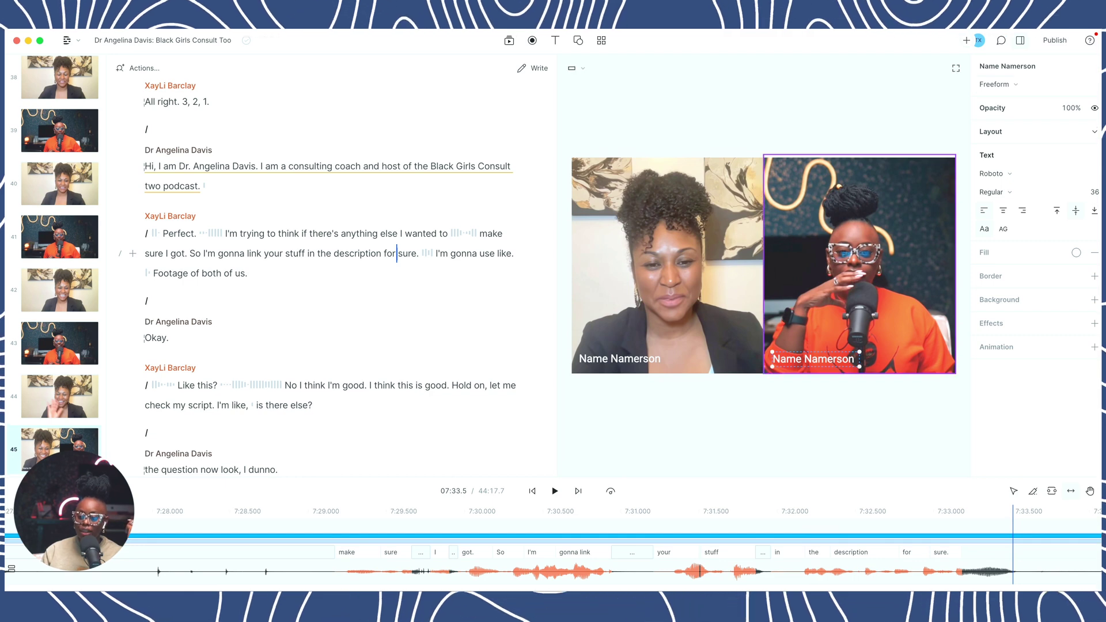
click(668, 265)
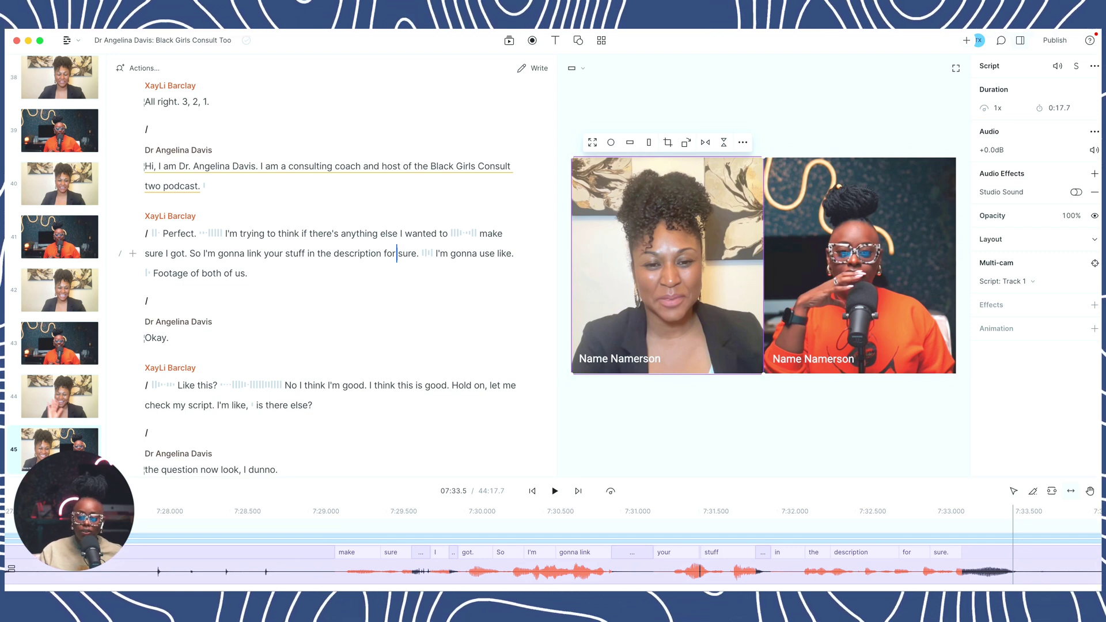
click(1094, 263)
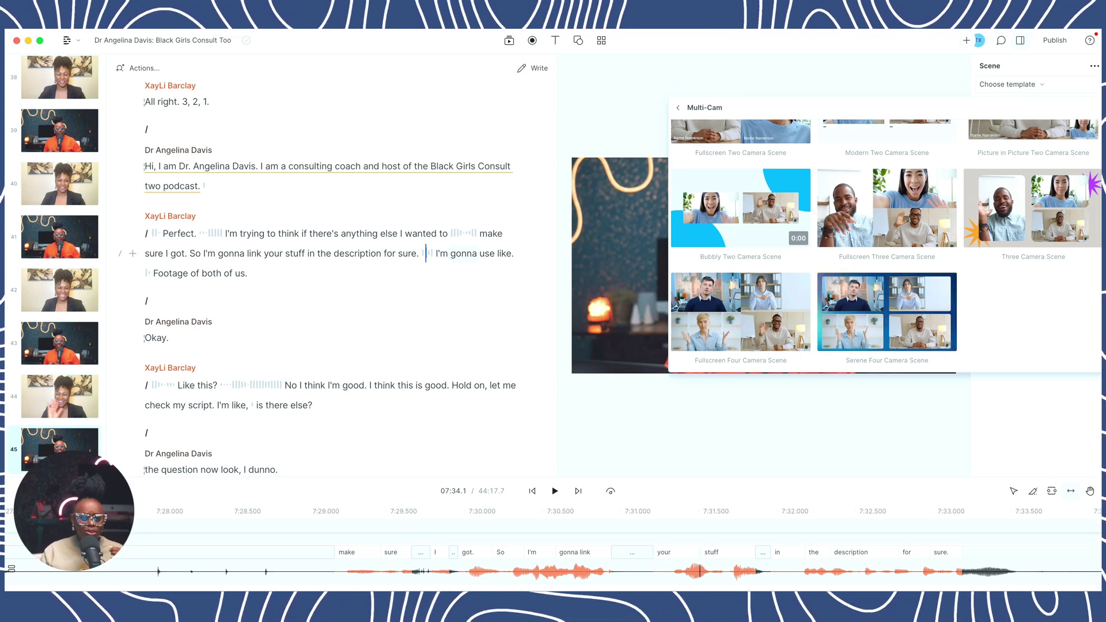
click(740, 207)
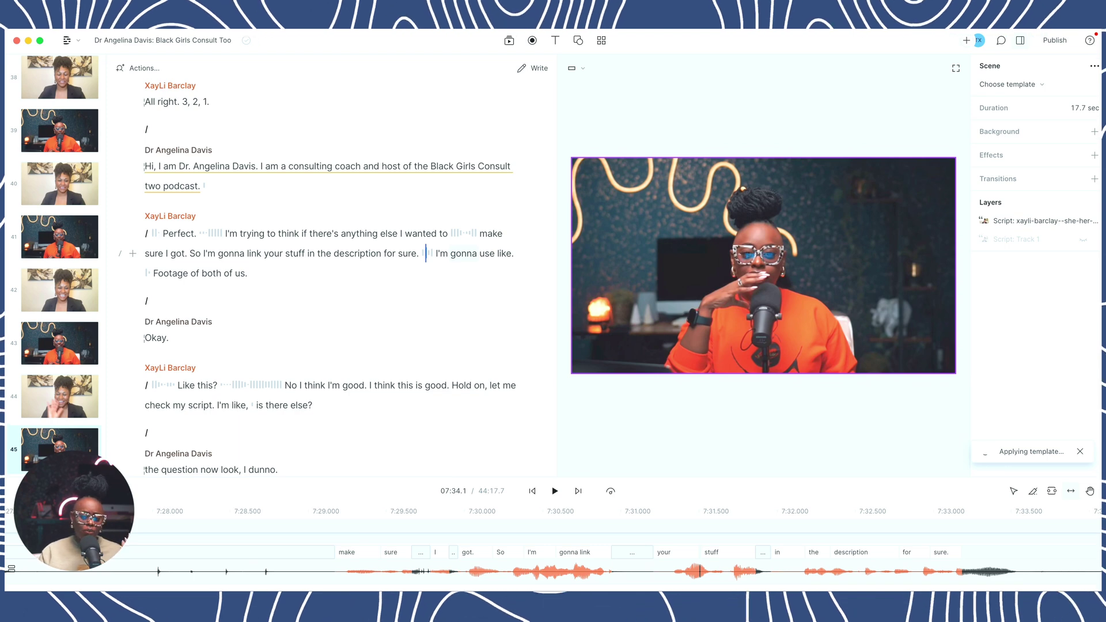